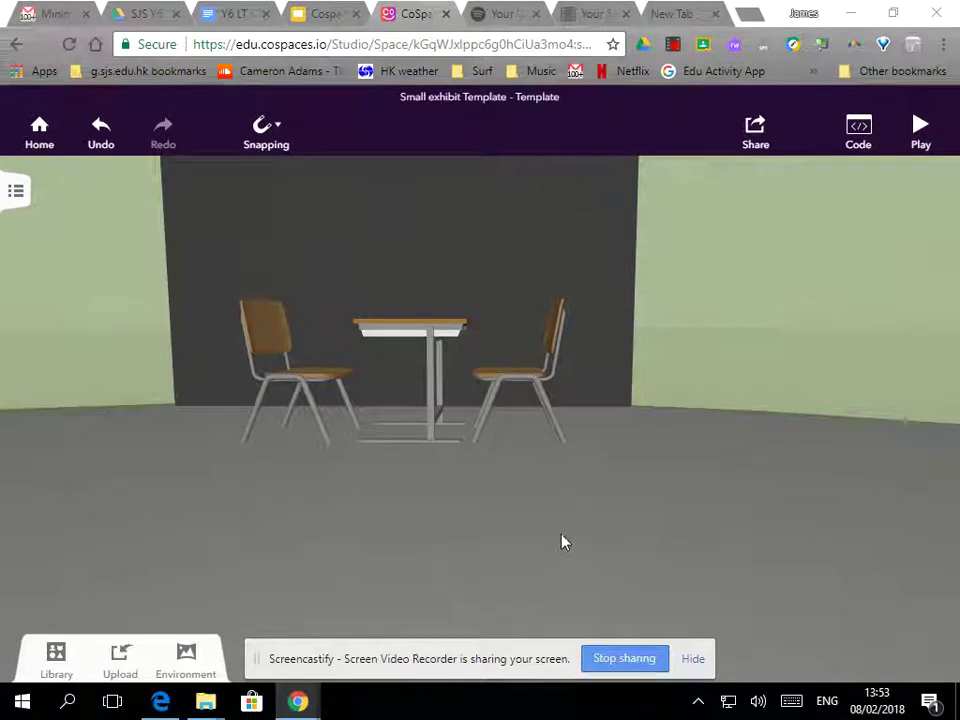
Turn the view toward the back walls and open the Building blocks library.
{"action": "left_click_drag", "start_coordinate": [568, 523], "coordinate": [521, 399]}
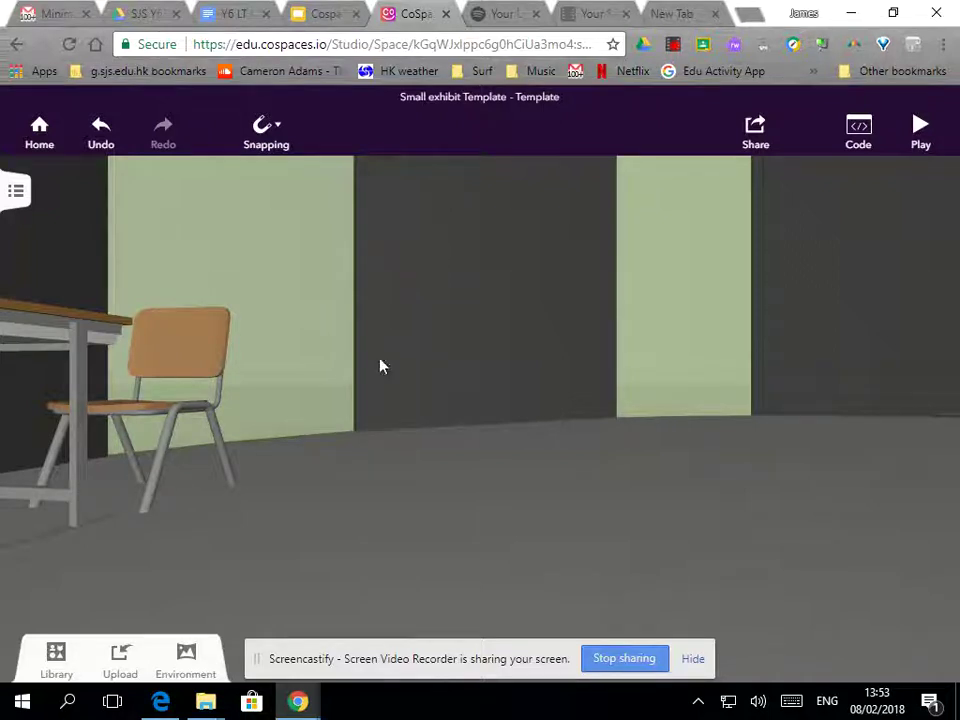
{"action": "left_click", "coordinate": [58, 658]}
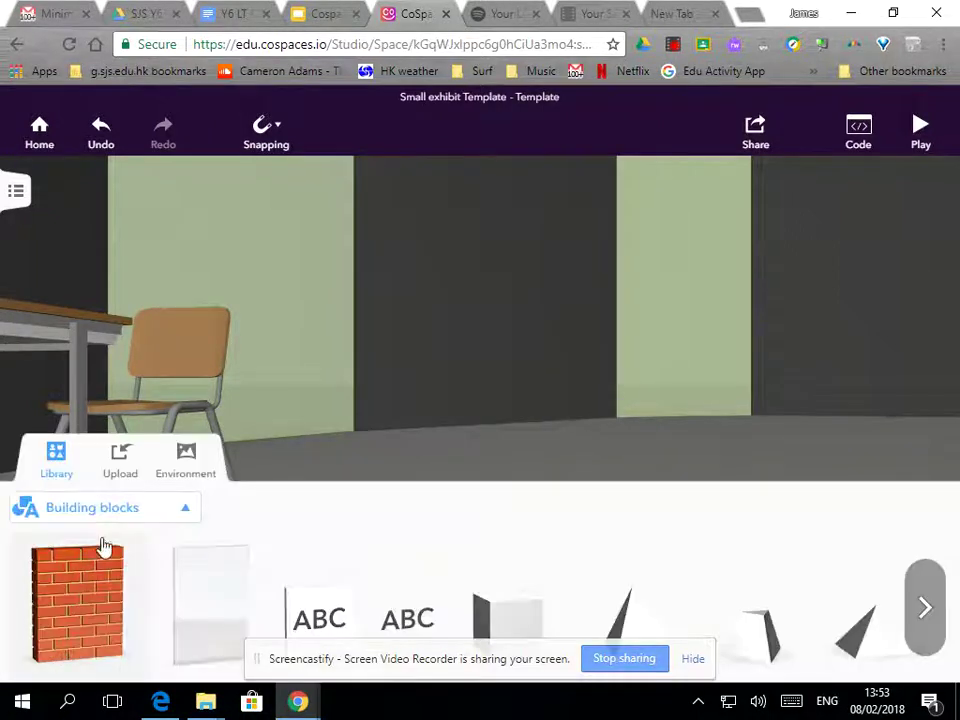
Place a text block before the back wall and change its wording to 'Central idea'.
{"action": "left_click", "coordinate": [122, 510]}
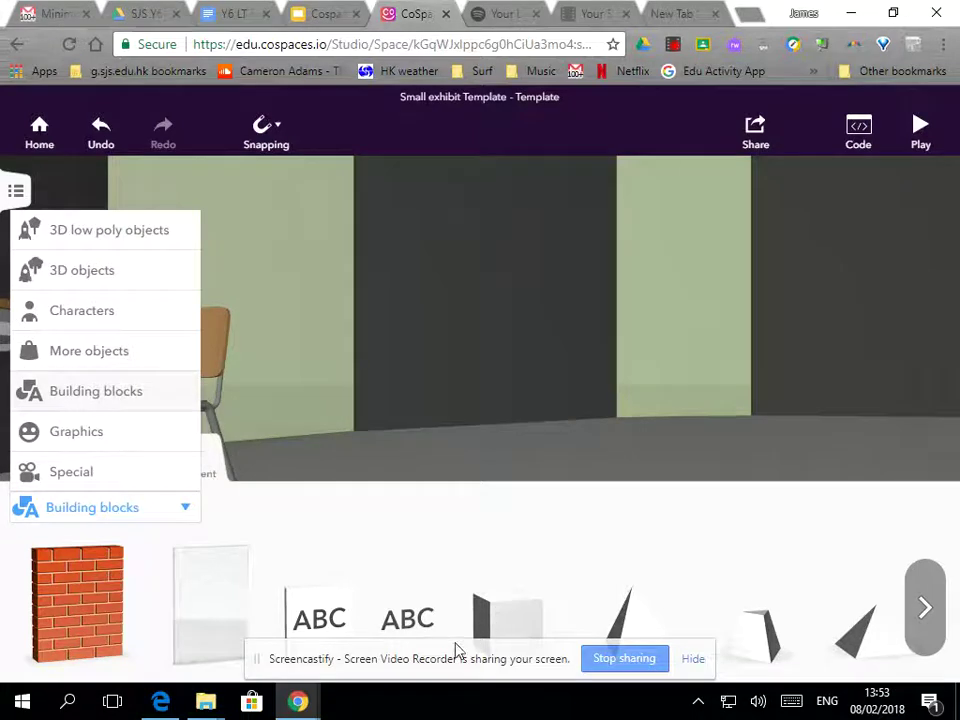
{"action": "left_click", "coordinate": [407, 619]}
{"action": "left_click_drag", "start_coordinate": [407, 619], "coordinate": [598, 433]}
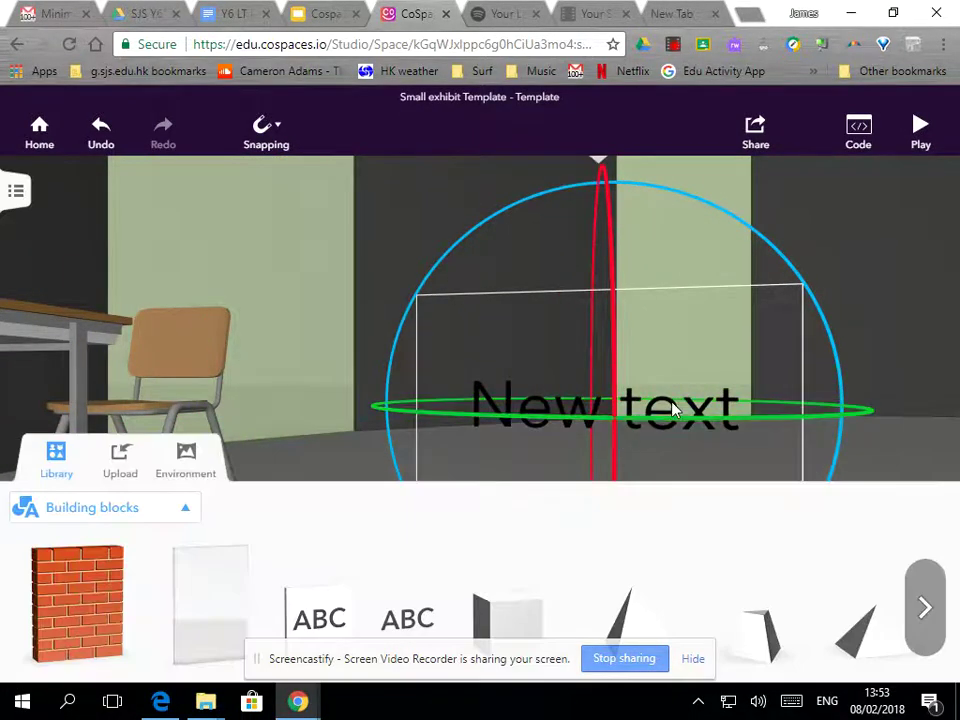
{"action": "left_click", "coordinate": [673, 409]}
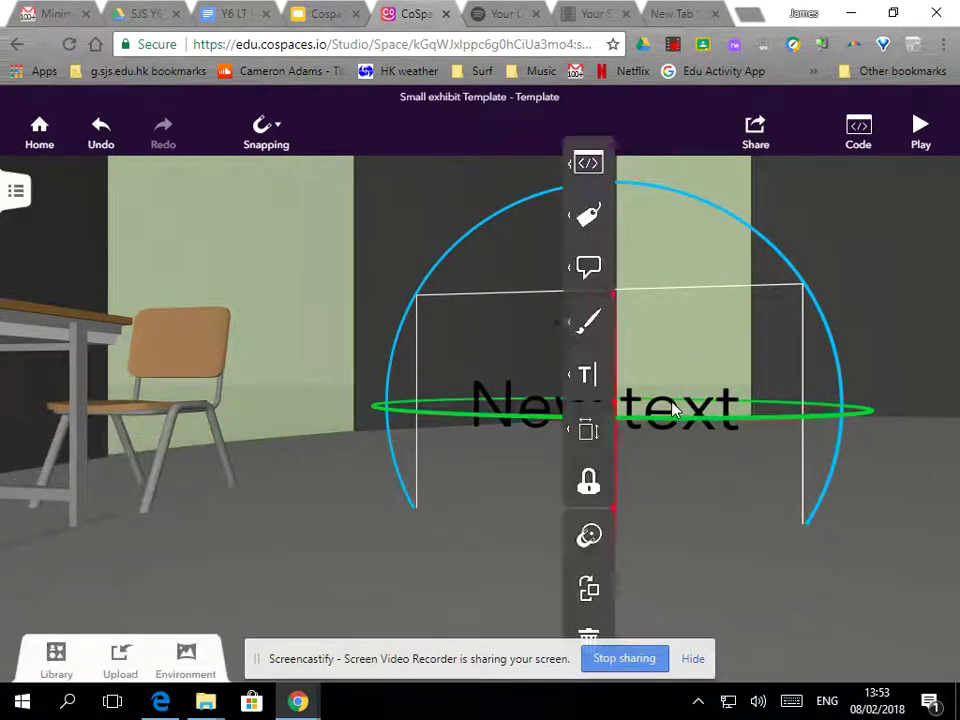
{"action": "left_click", "coordinate": [587, 374]}
{"action": "left_click_drag", "start_coordinate": [352, 297], "coordinate": [208, 306]}
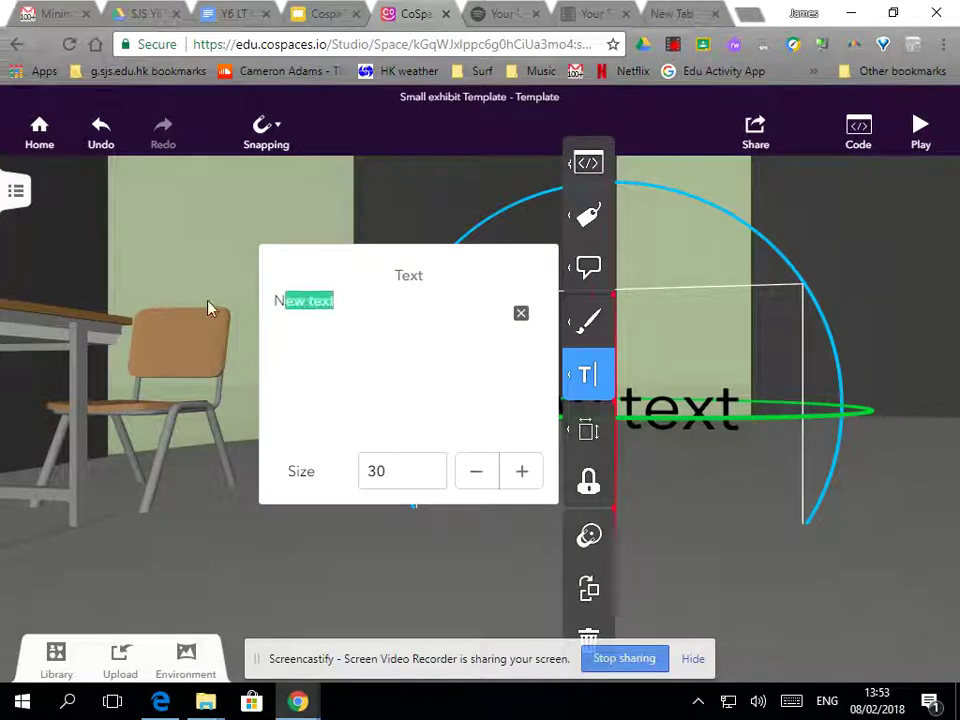
{"action": "key", "text": "BackSpace"}
{"action": "type", "text": "Cent"}
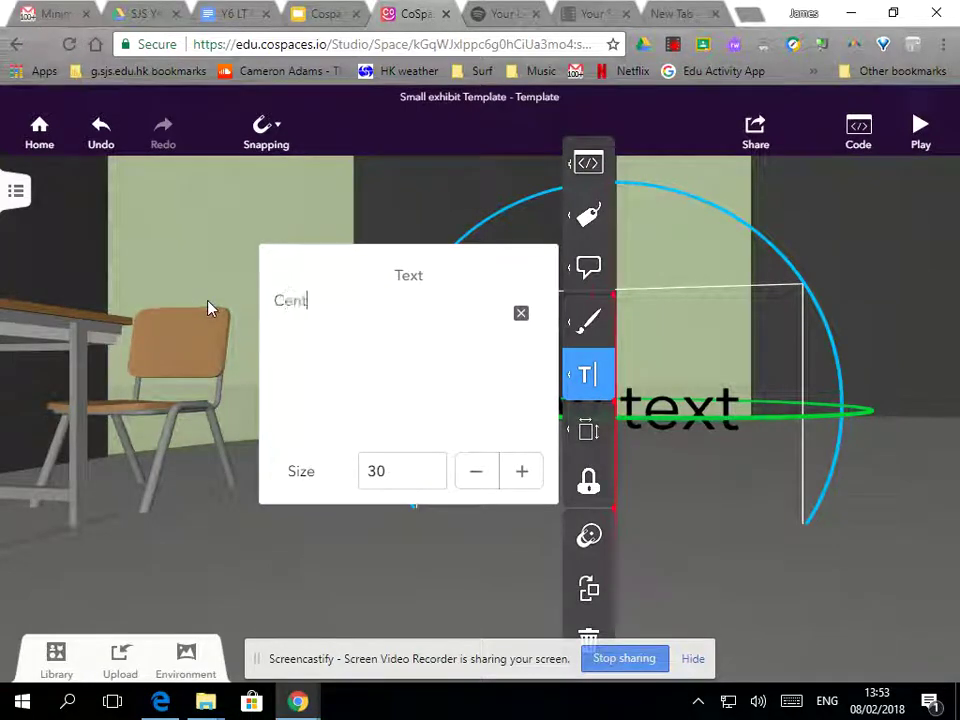
{"action": "type", "text": "ral idea"}
{"action": "left_click", "coordinate": [588, 430]}
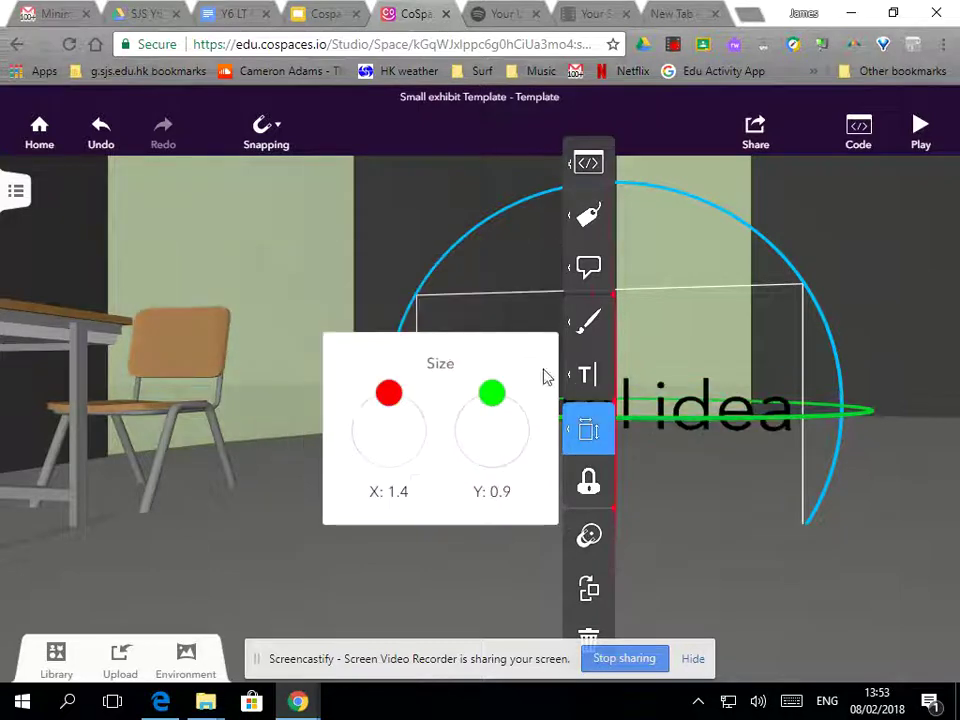
Colour the 'Central idea' text light brown and move it farther back toward the wall.
{"action": "left_click", "coordinate": [588, 374]}
{"action": "left_click", "coordinate": [586, 430]}
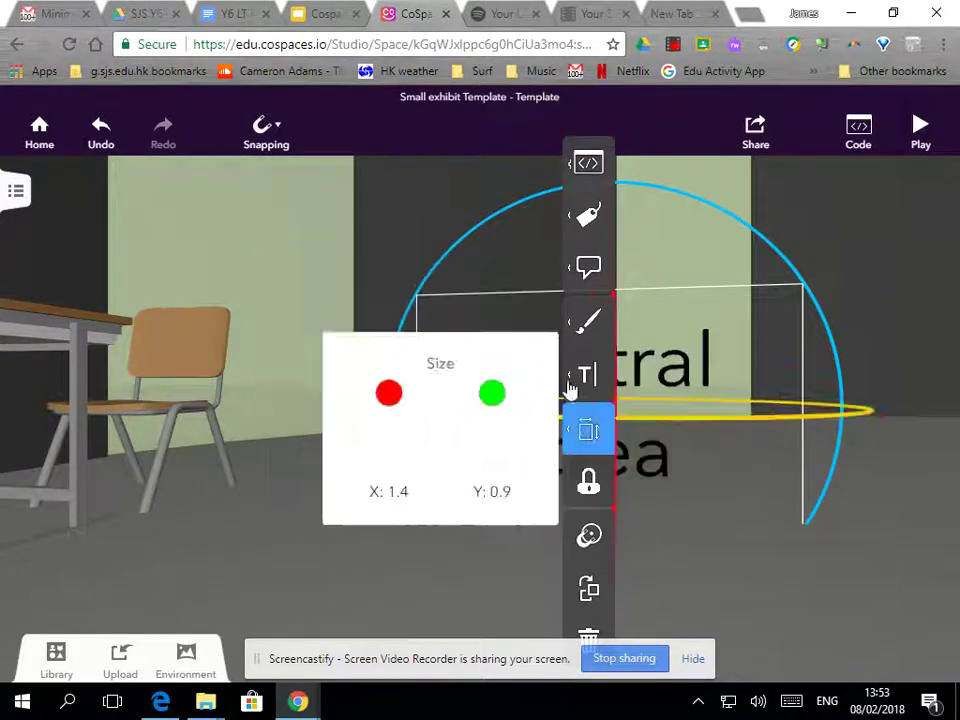
{"action": "left_click", "coordinate": [588, 320]}
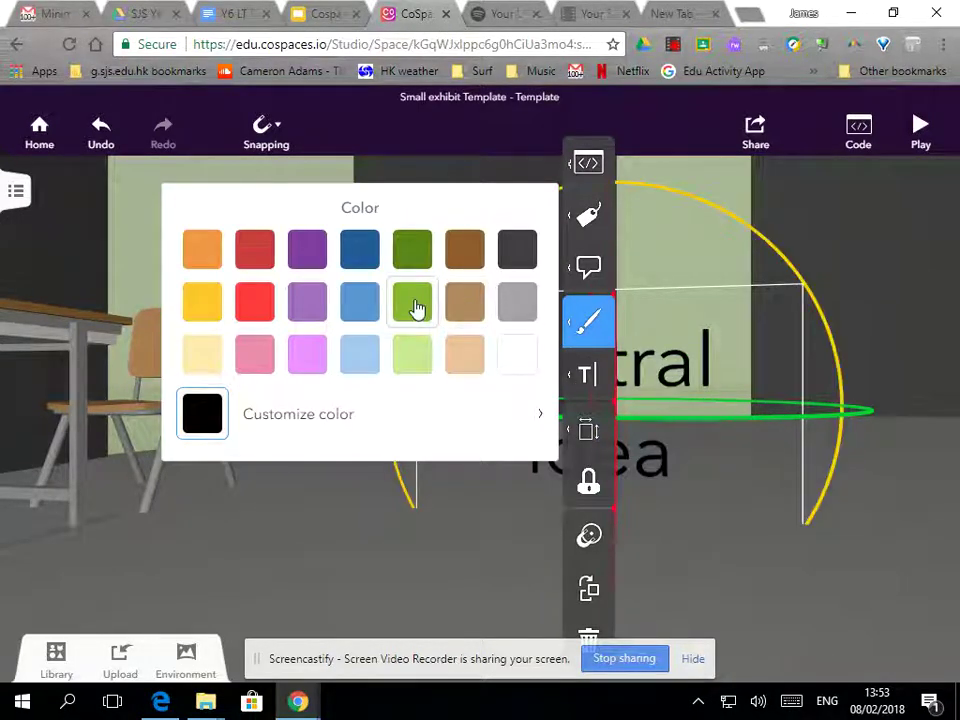
{"action": "left_click", "coordinate": [453, 307]}
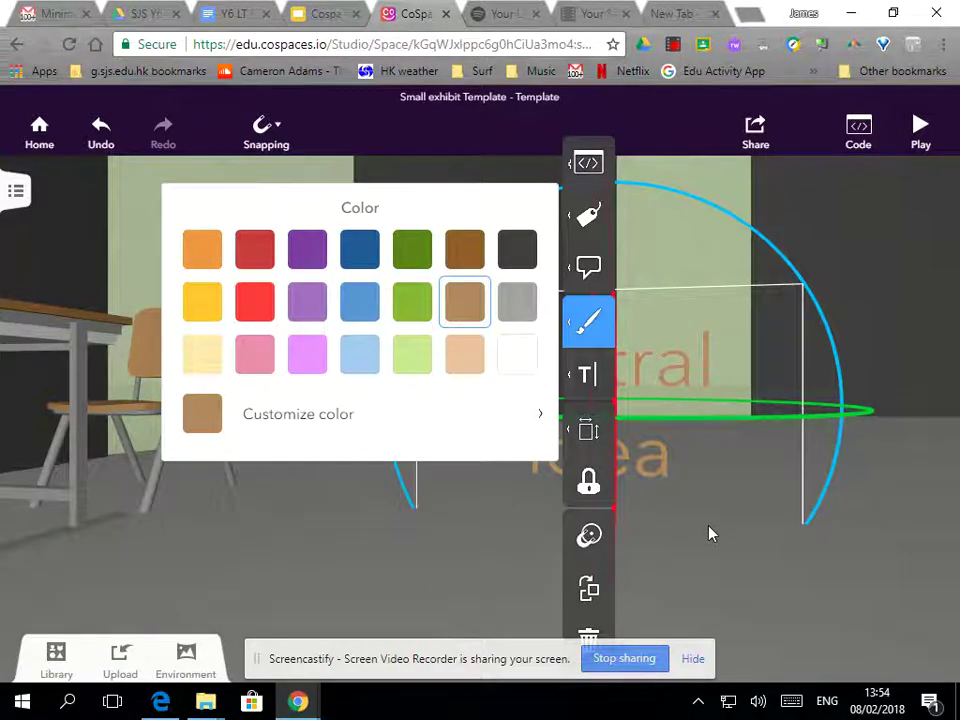
{"action": "left_click", "coordinate": [708, 534]}
{"action": "left_click_drag", "start_coordinate": [649, 454], "coordinate": [587, 427]}
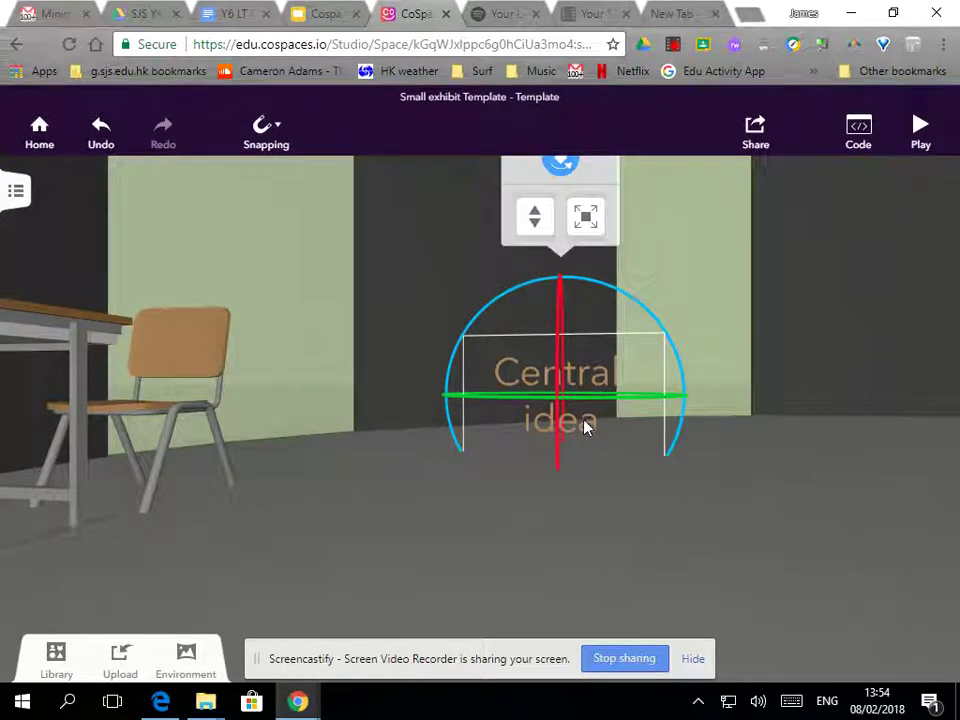
{"action": "right_click", "coordinate": [587, 427]}
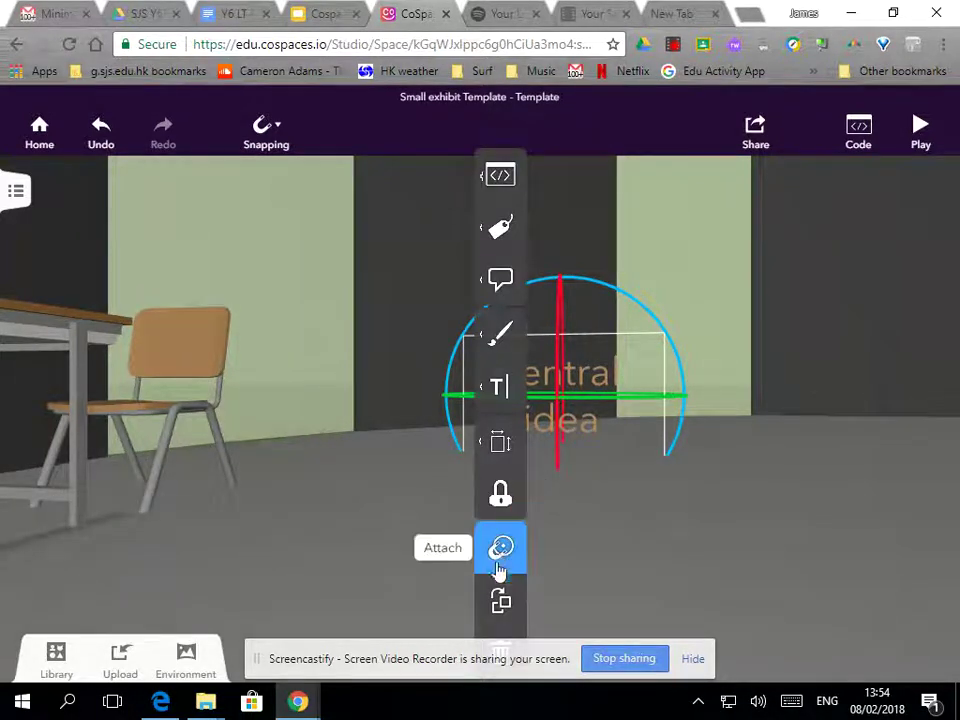
Attach the 'Central idea' label to the back wall and raise it slightly.
{"action": "left_click", "coordinate": [500, 566]}
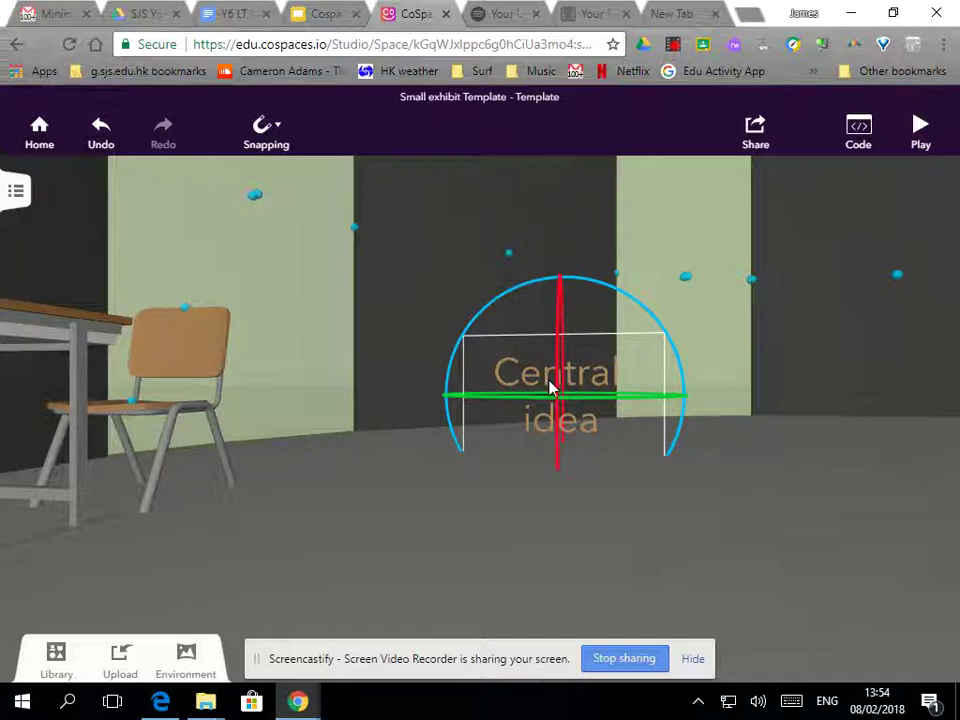
{"action": "left_click", "coordinate": [513, 258]}
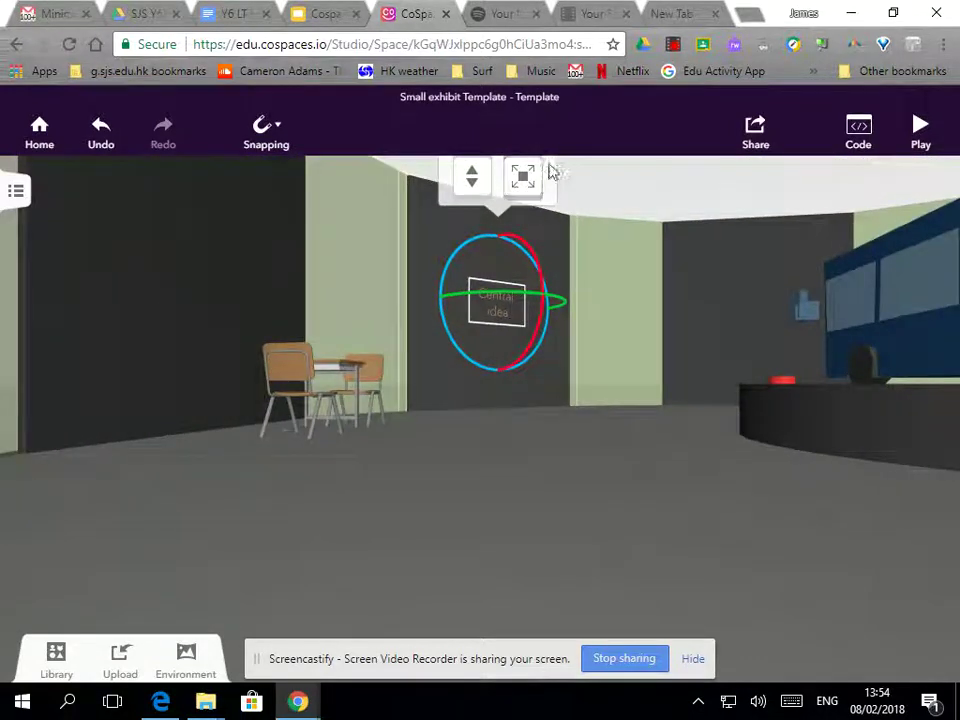
{"action": "mouse_move", "coordinate": [472, 190]}
{"action": "left_mouse_down"}
{"action": "mouse_move", "coordinate": [471, 167]}
{"action": "mouse_move", "coordinate": [476, 193]}
{"action": "mouse_move", "coordinate": [478, 171]}
{"action": "mouse_move", "coordinate": [480, 180]}
{"action": "left_mouse_up"}
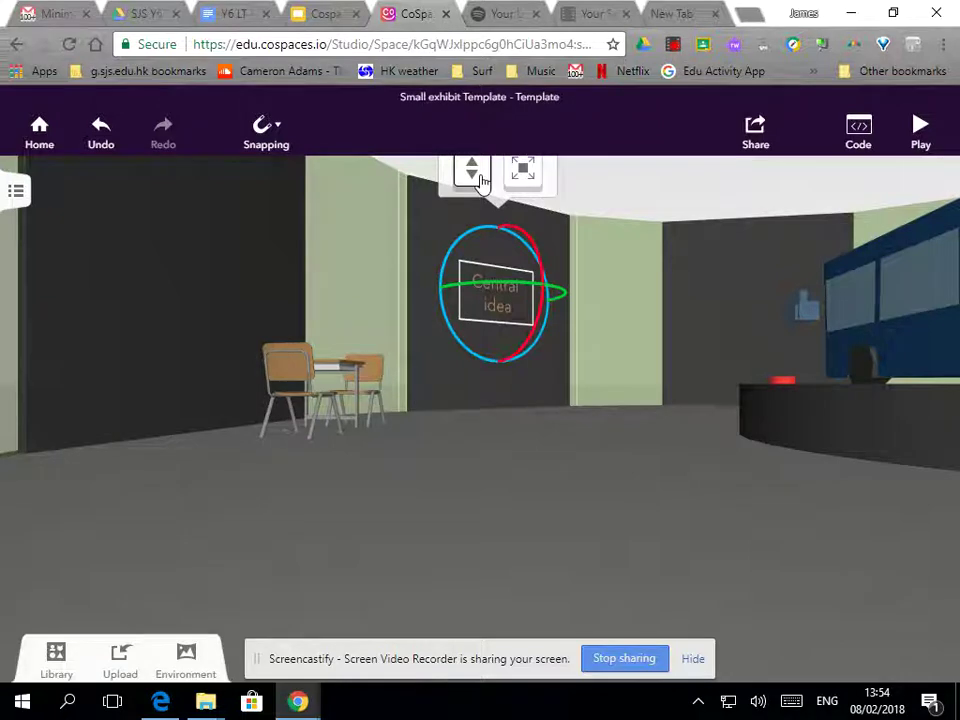
Turn the view across the room and reopen the Building blocks library.
{"action": "left_click_drag", "start_coordinate": [572, 510], "coordinate": [589, 497]}
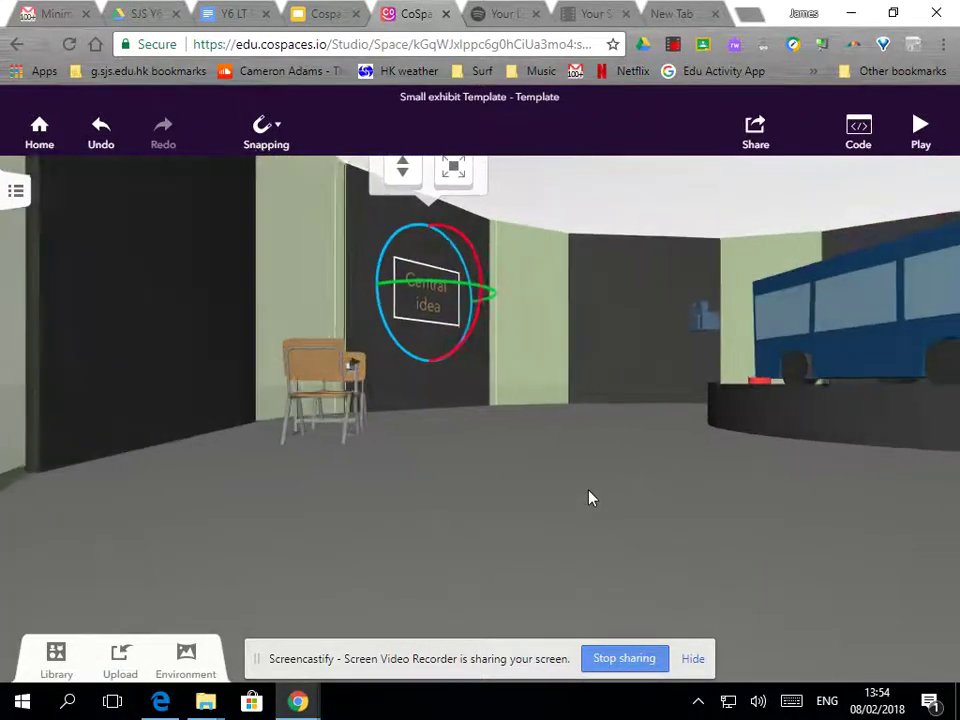
{"action": "scroll", "coordinate": [589, 497], "scroll_direction": "up", "scroll_amount": 3}
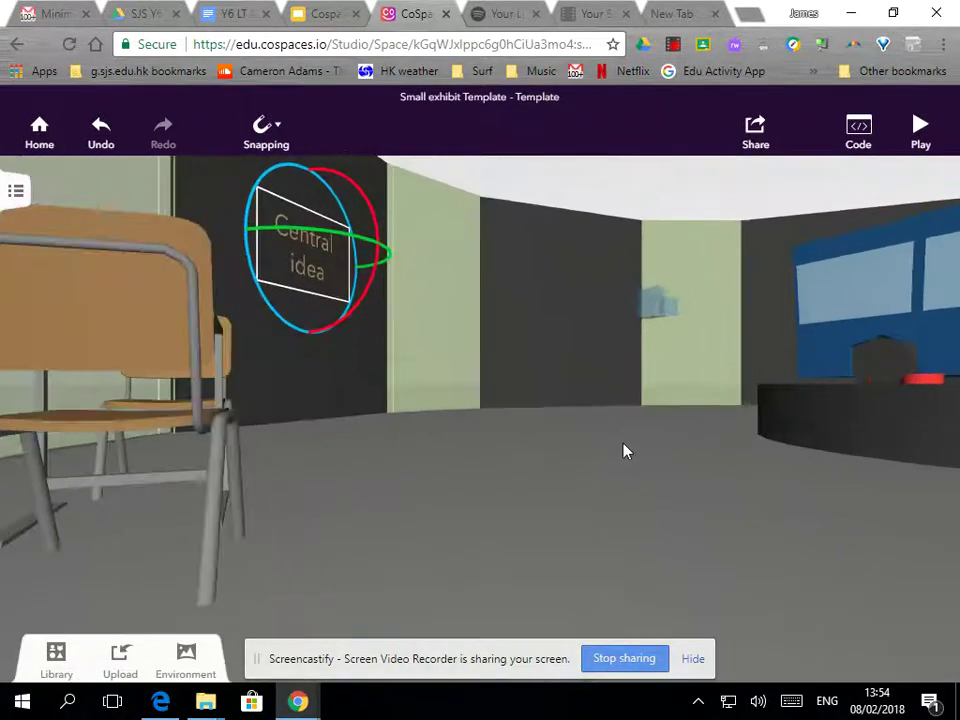
{"action": "scroll", "coordinate": [623, 450], "scroll_direction": "up", "scroll_amount": 3}
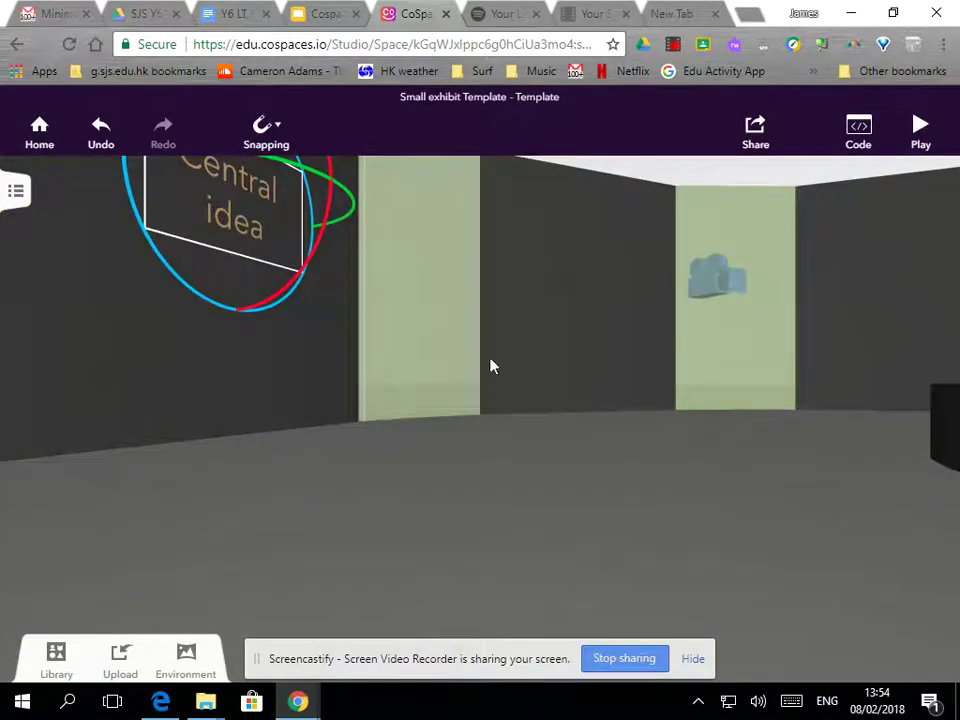
{"action": "left_click", "coordinate": [57, 658]}
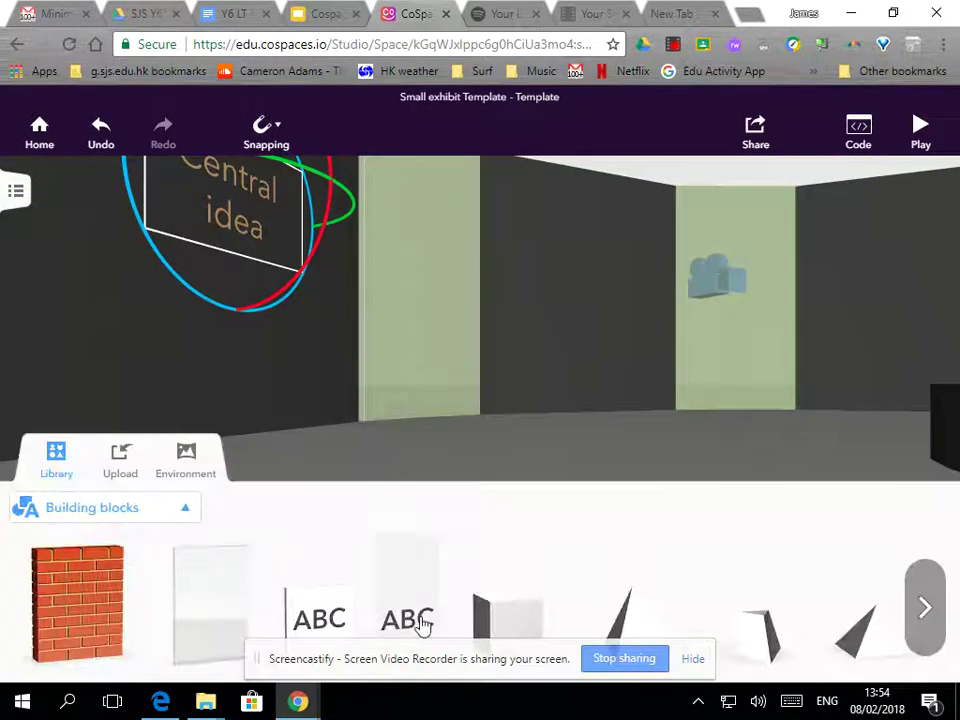
Place a second text block in the room and change its wording to 'Lines of Inquiry'.
{"action": "left_click_drag", "start_coordinate": [422, 624], "coordinate": [589, 411]}
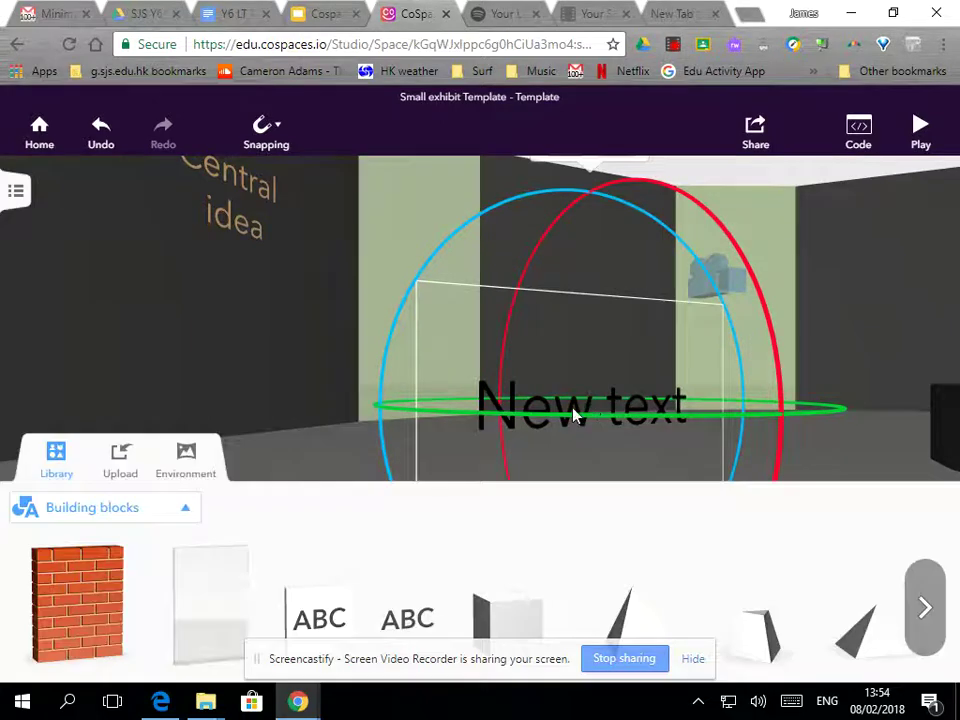
{"action": "left_click", "coordinate": [574, 409]}
{"action": "left_click", "coordinate": [487, 368]}
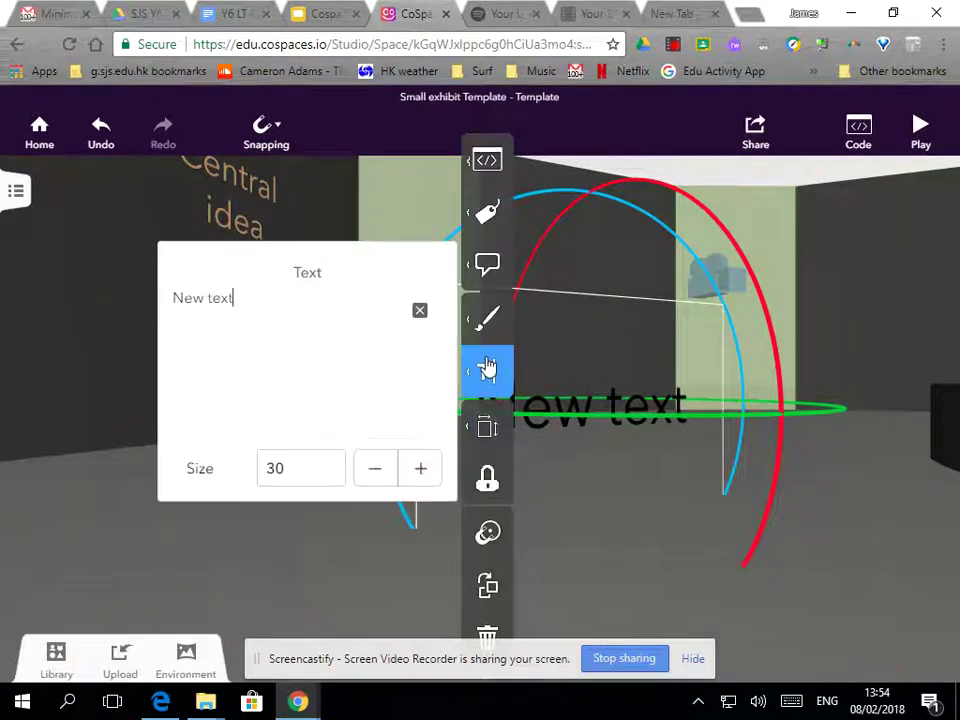
{"action": "left_click_drag", "start_coordinate": [259, 296], "coordinate": [190, 297]}
{"action": "key", "text": "BackSpace"}
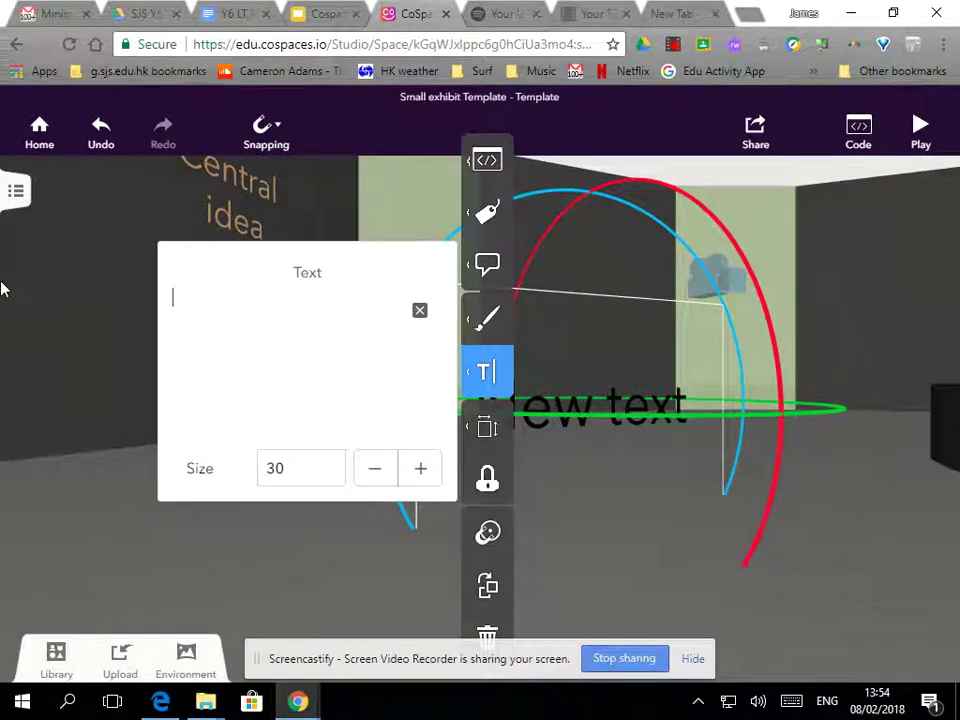
{"action": "type", "text": "Lines o"}
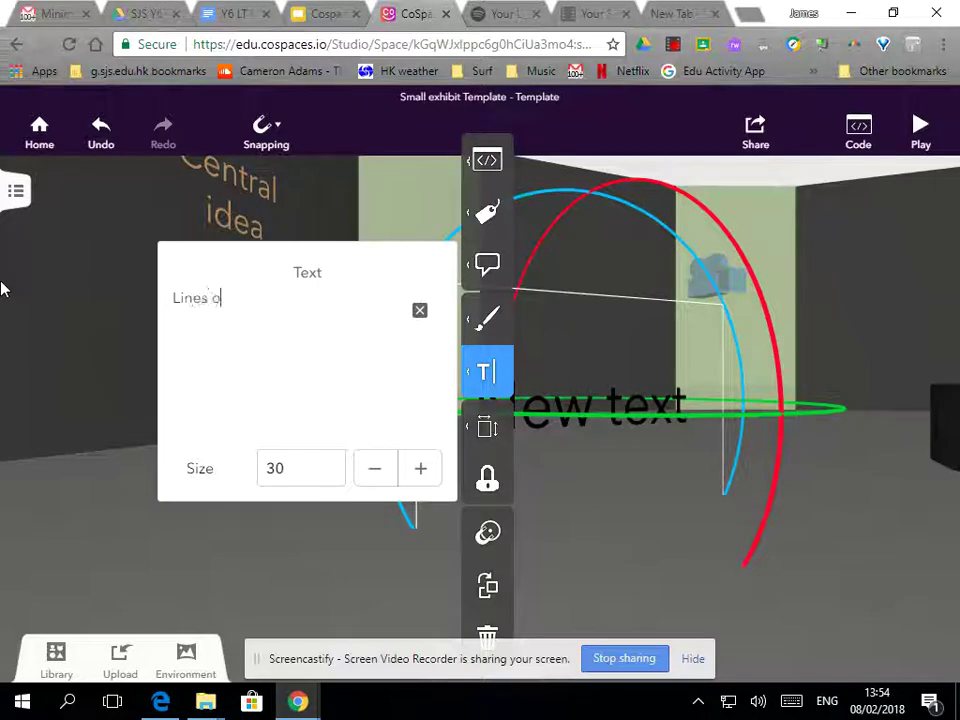
{"action": "type", "text": "f INq"}
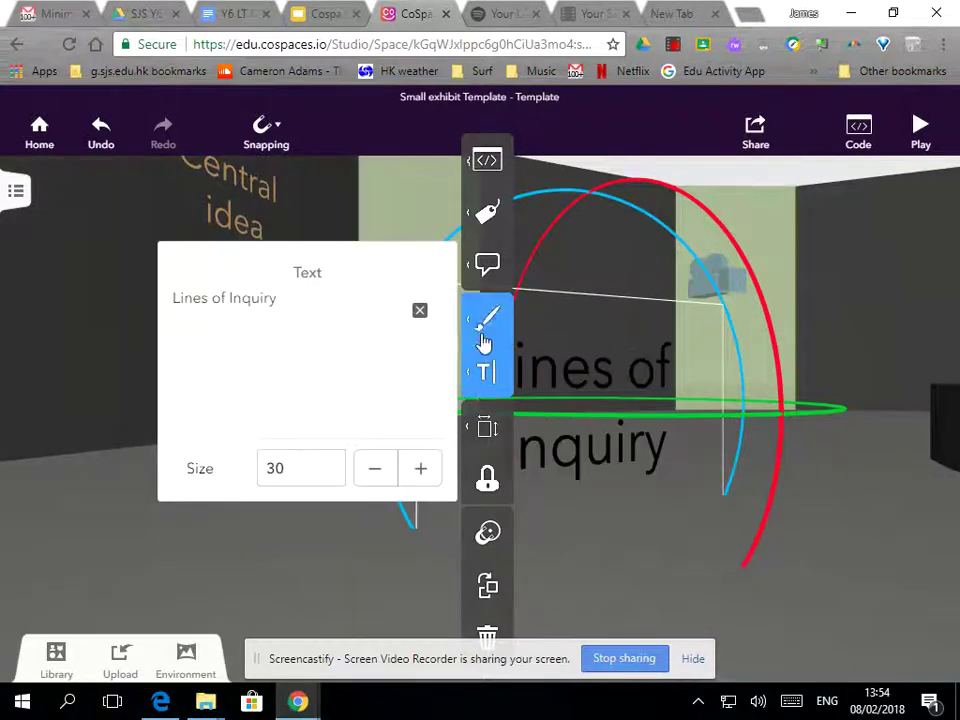
Colour the 'Lines of Inquiry' text yellow and attach it to the back wall's Front point.
{"action": "mouse_move", "coordinate": [478, 322]}
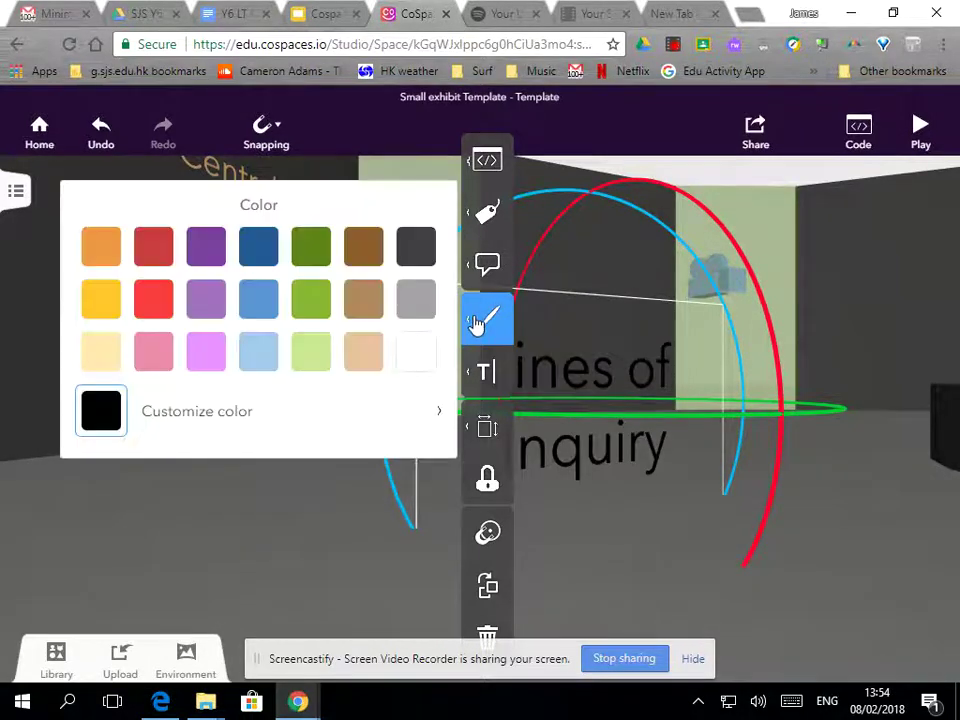
{"action": "left_click", "coordinate": [114, 300]}
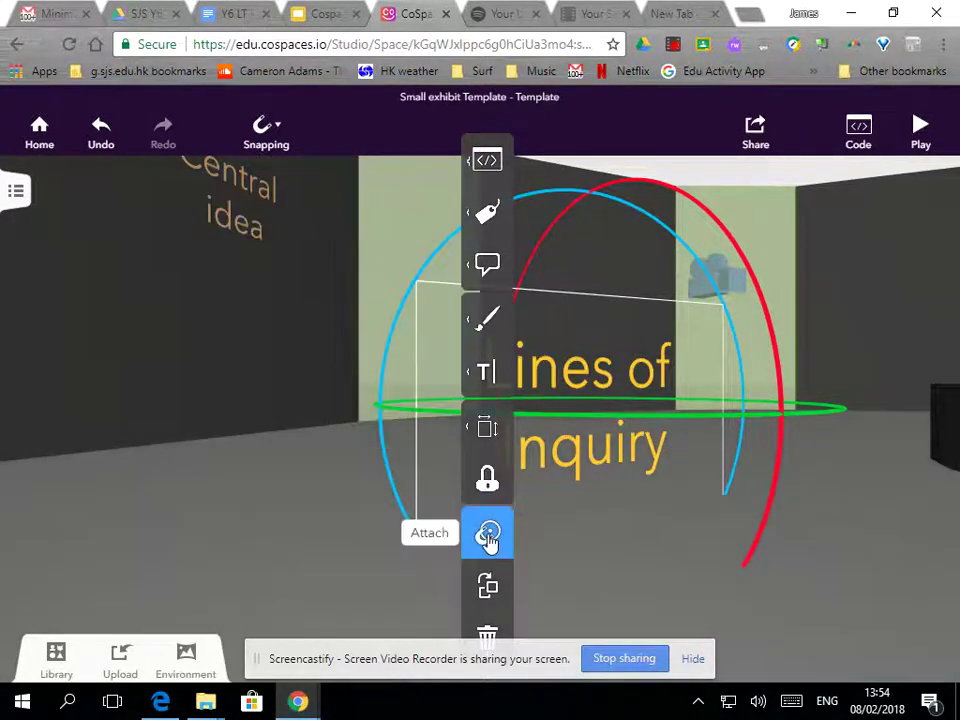
{"action": "left_click", "coordinate": [488, 535]}
{"action": "left_click", "coordinate": [590, 293]}
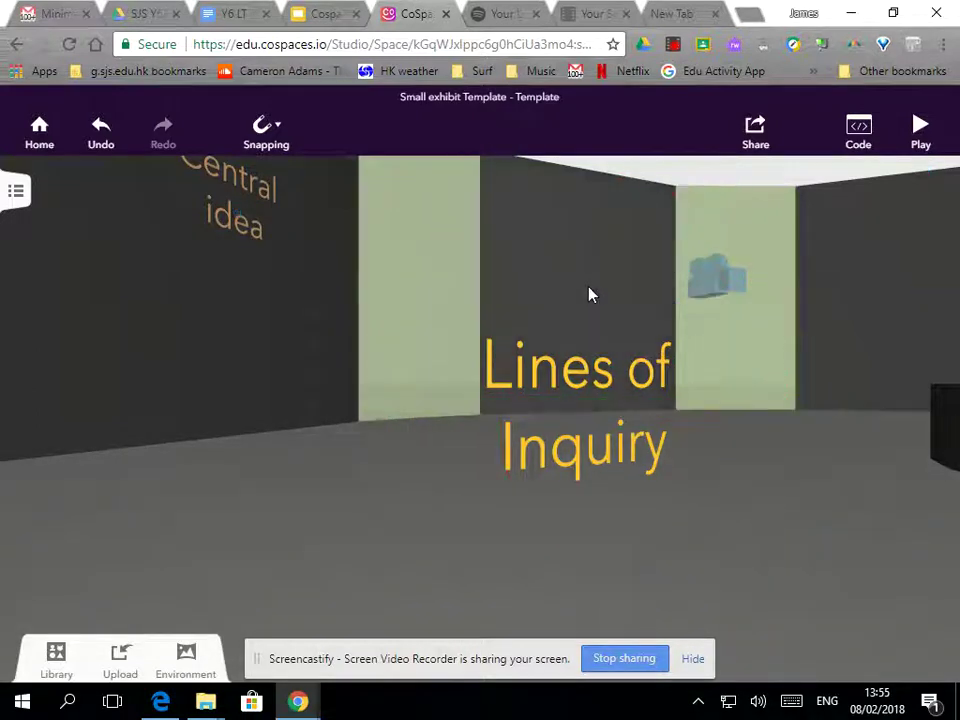
{"action": "left_click", "coordinate": [583, 439]}
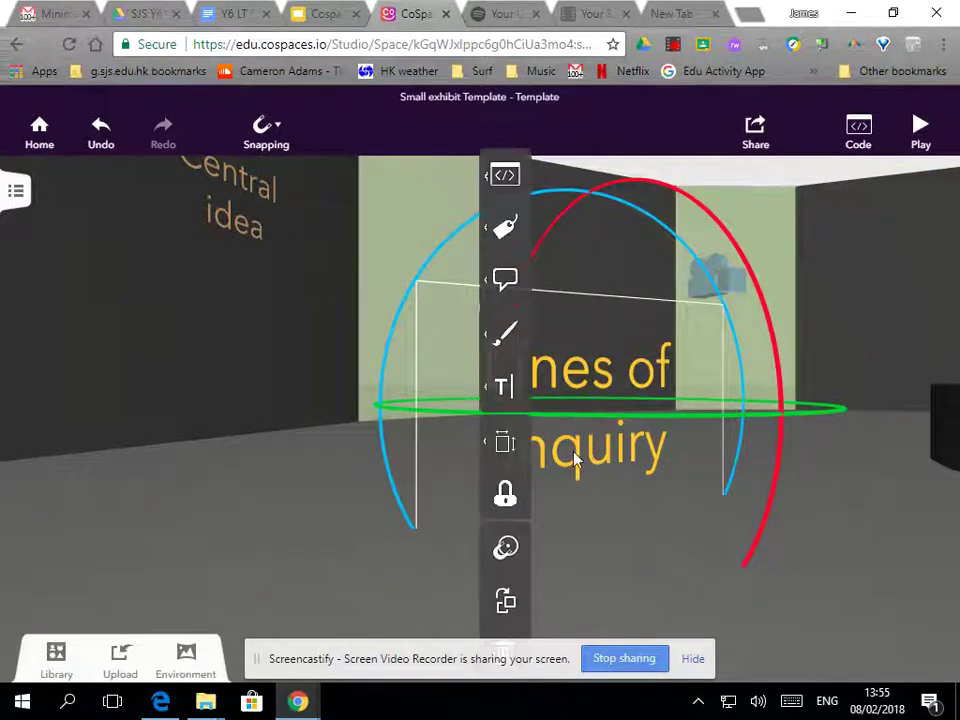
{"action": "left_click", "coordinate": [511, 549]}
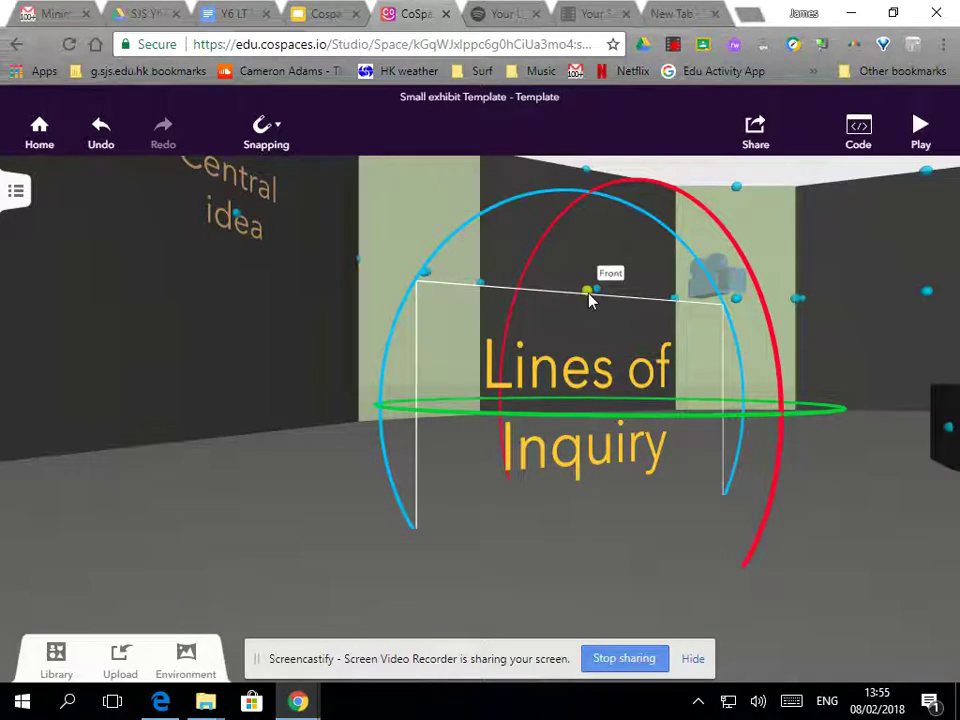
{"action": "left_click", "coordinate": [589, 291]}
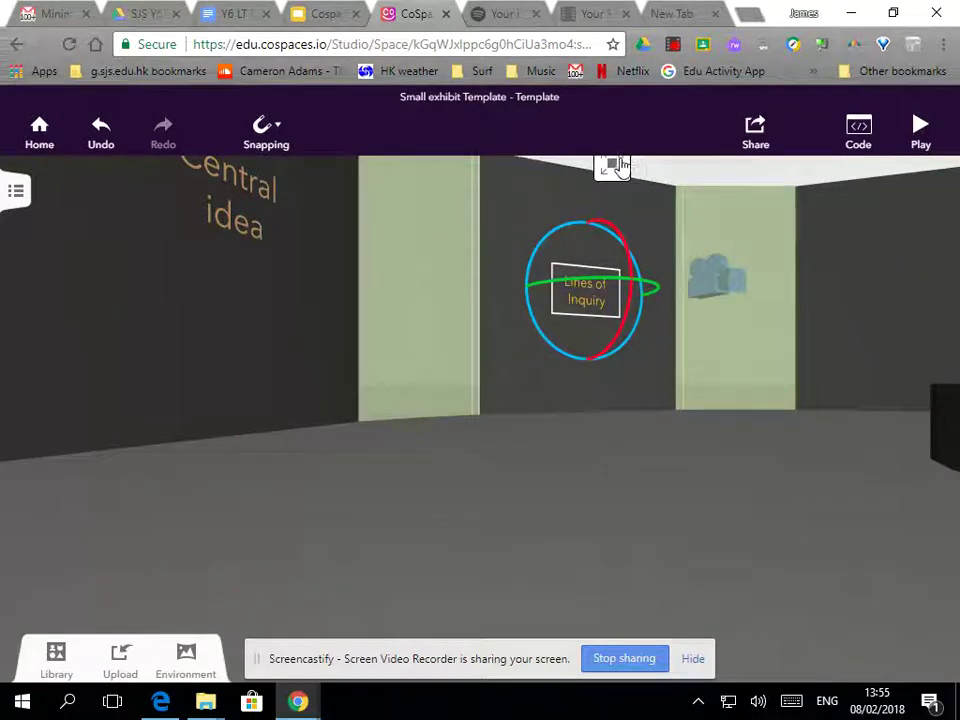
{"action": "left_click", "coordinate": [545, 513]}
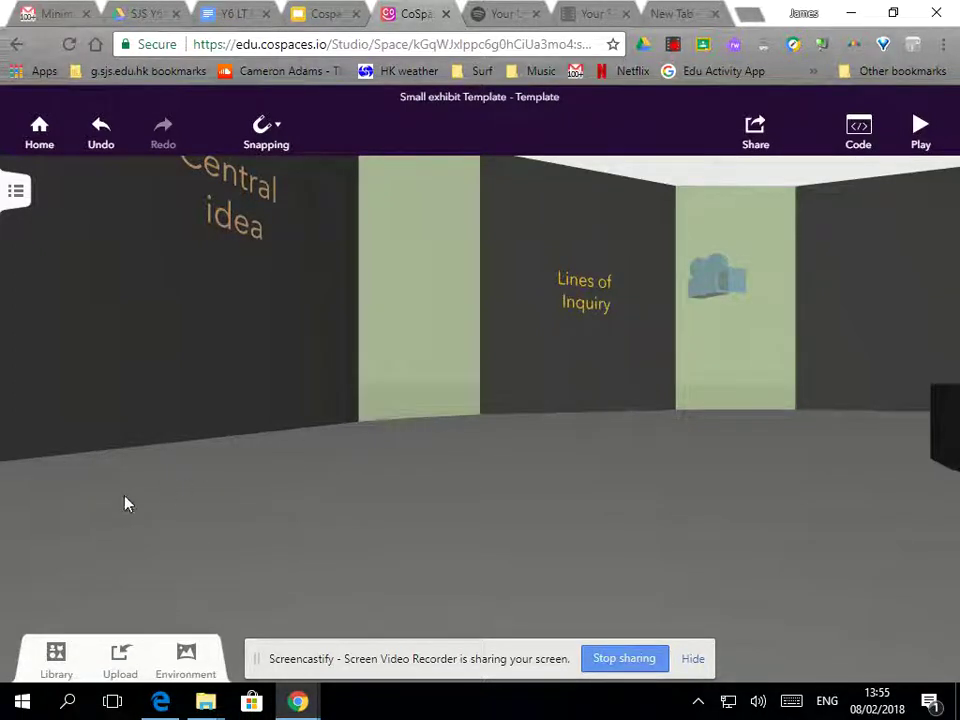
Add a third 'New text' board in front of the back wall and select it.
{"action": "left_click", "coordinate": [52, 656]}
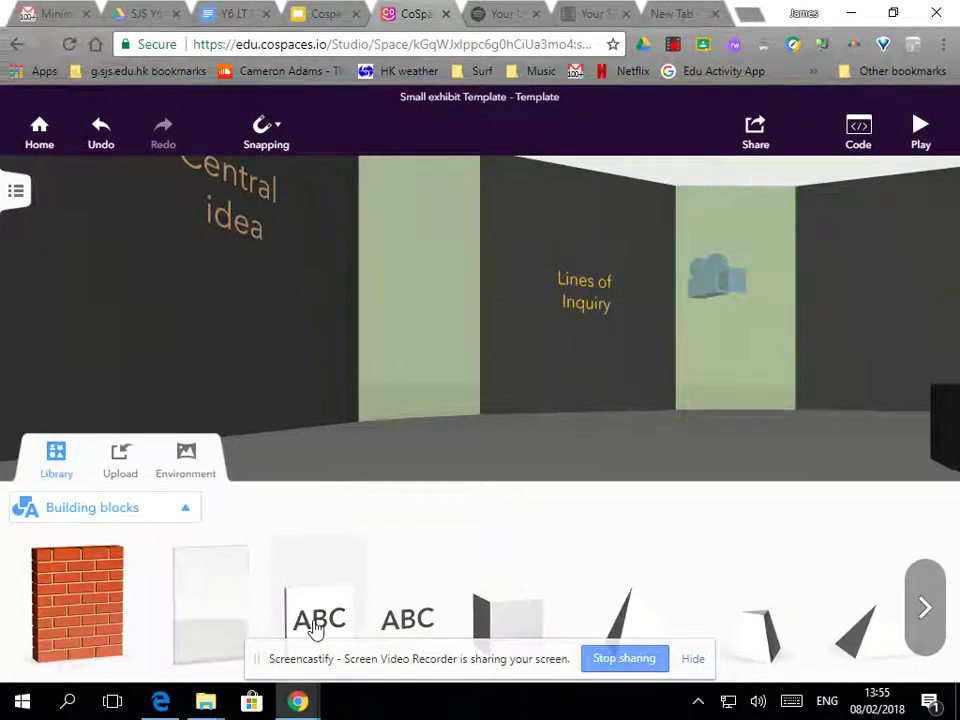
{"action": "left_click_drag", "start_coordinate": [319, 612], "coordinate": [466, 445]}
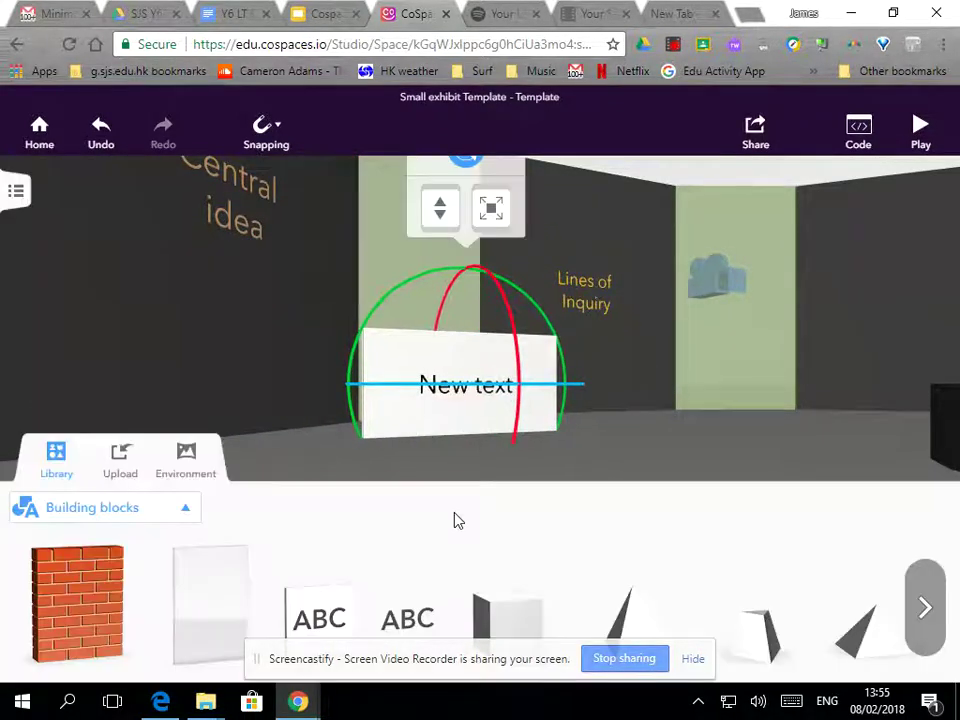
{"action": "left_click", "coordinate": [586, 459]}
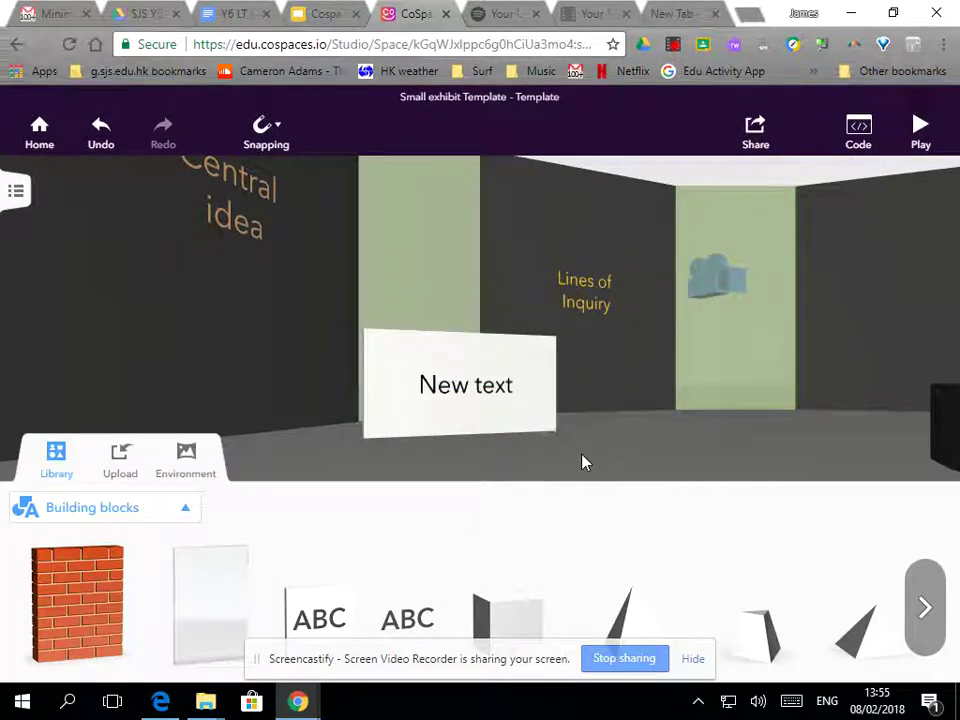
{"action": "left_click", "coordinate": [58, 458]}
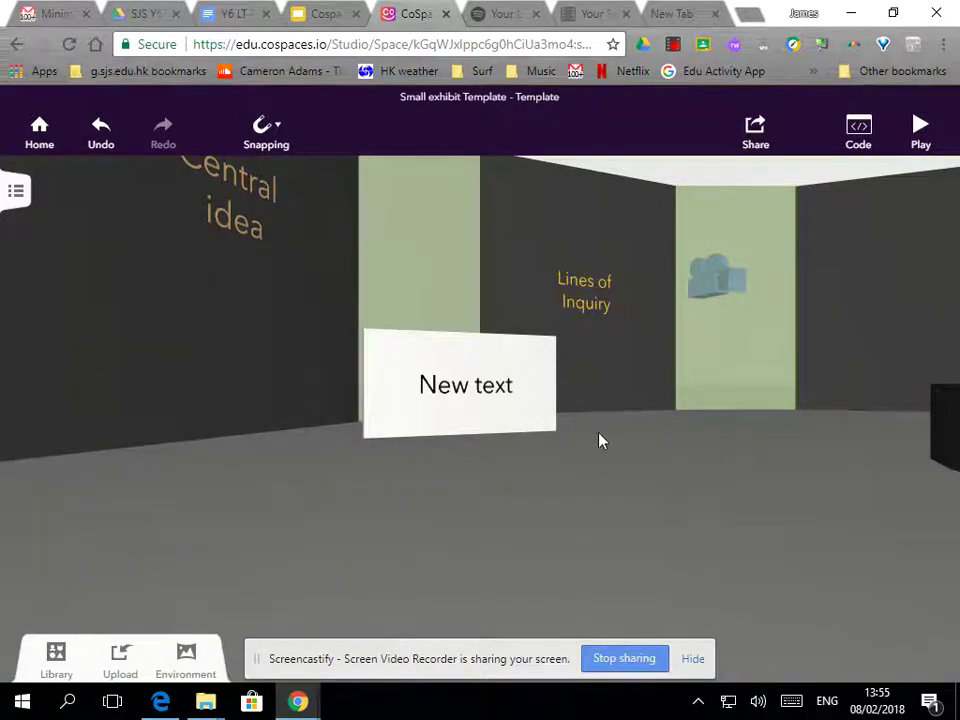
{"action": "left_click", "coordinate": [463, 399]}
Replace the board's 'New text' wording with 'Fact' and nudge the board slightly right.
{"action": "left_click", "coordinate": [560, 330]}
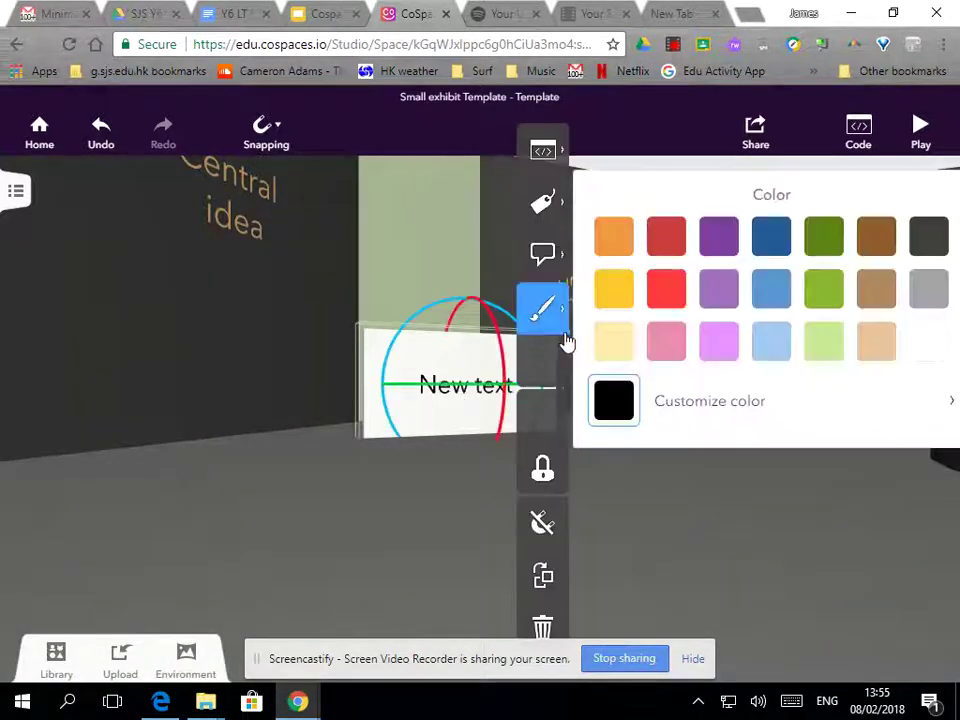
{"action": "left_click", "coordinate": [543, 361]}
{"action": "left_click_drag", "start_coordinate": [643, 300], "coordinate": [588, 305]}
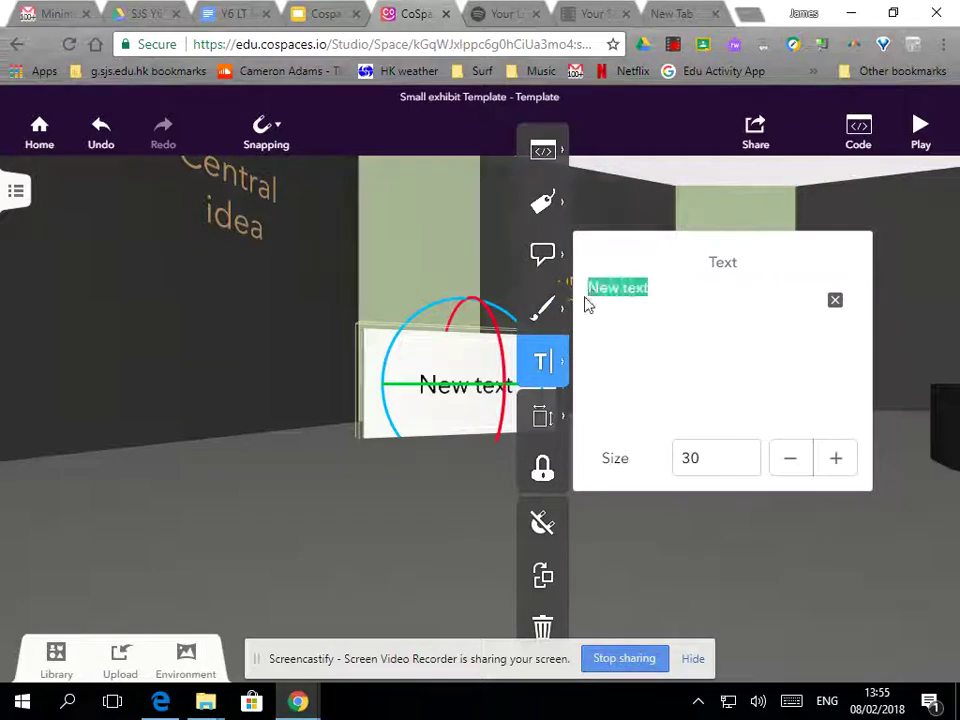
{"action": "type", "text": "Fact"}
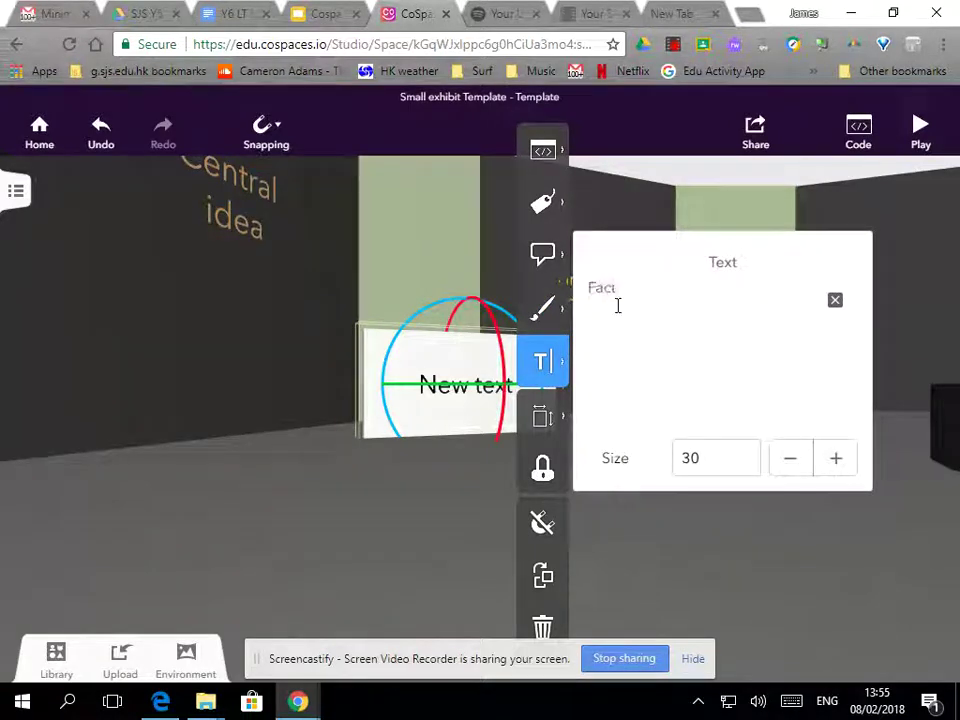
{"action": "left_click", "coordinate": [549, 320]}
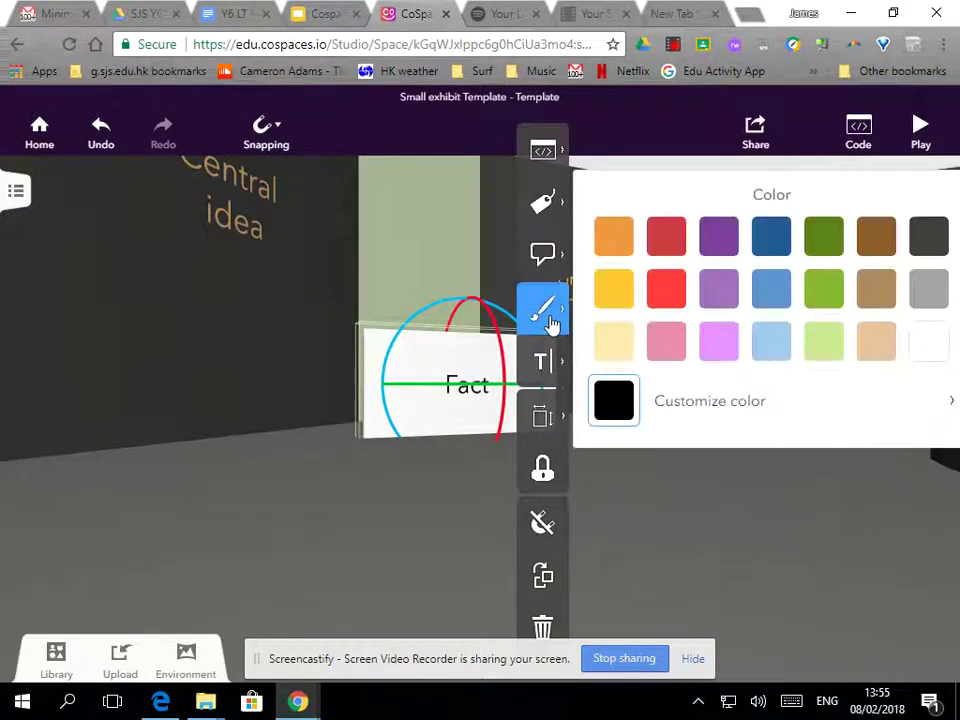
{"action": "left_click", "coordinate": [462, 480]}
{"action": "left_click", "coordinate": [515, 387]}
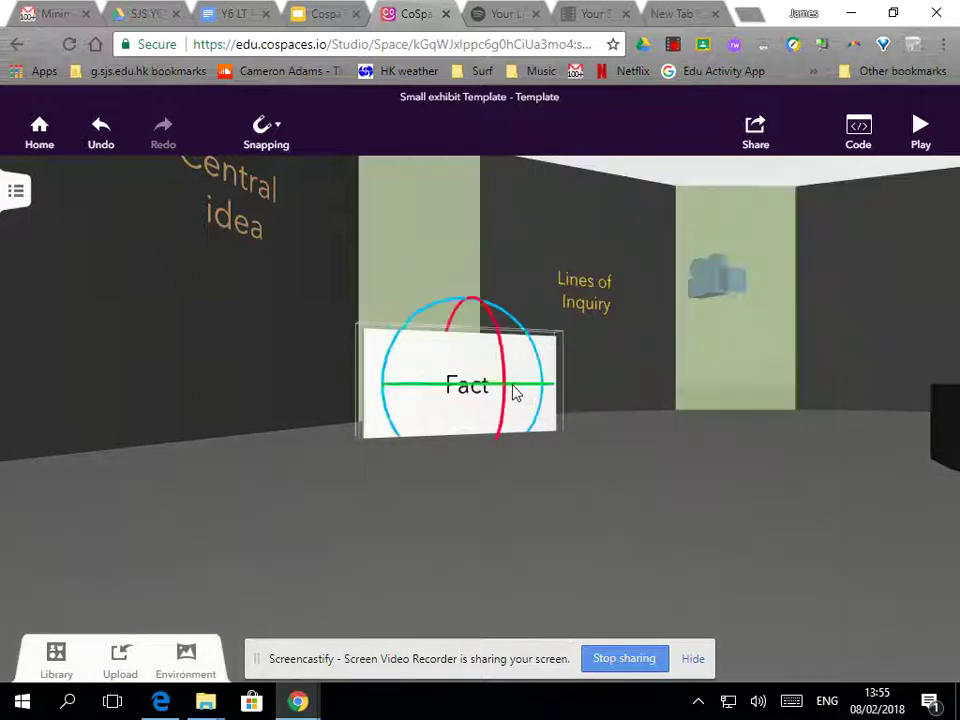
{"action": "left_click_drag", "start_coordinate": [518, 393], "coordinate": [565, 383]}
Set the Fact board's material to the purple colour swatch.
{"action": "left_click", "coordinate": [555, 360]}
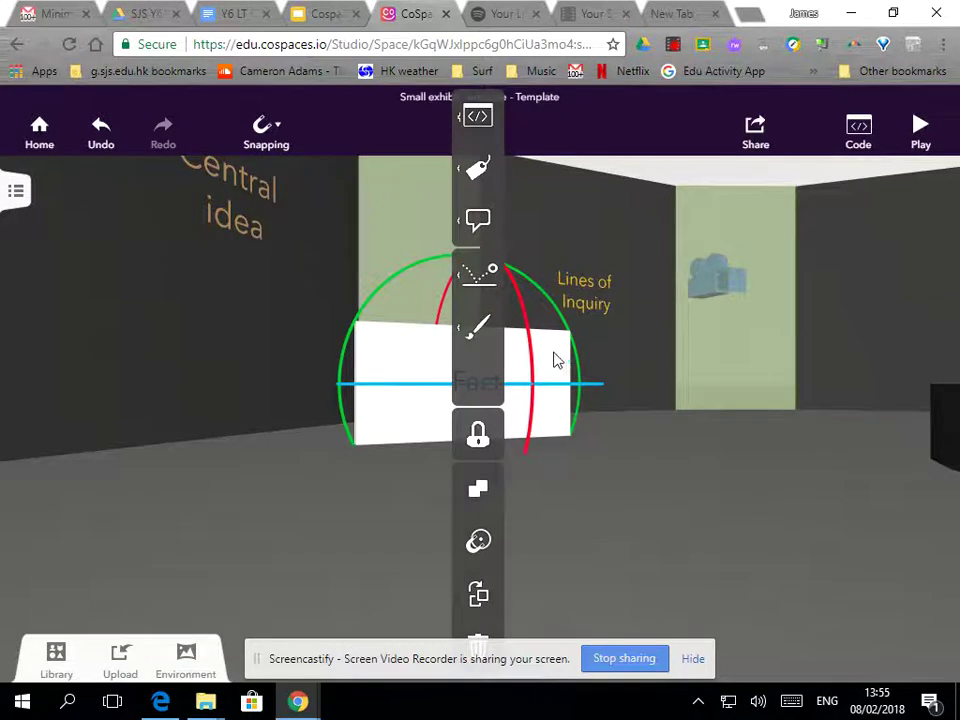
{"action": "left_click", "coordinate": [471, 338]}
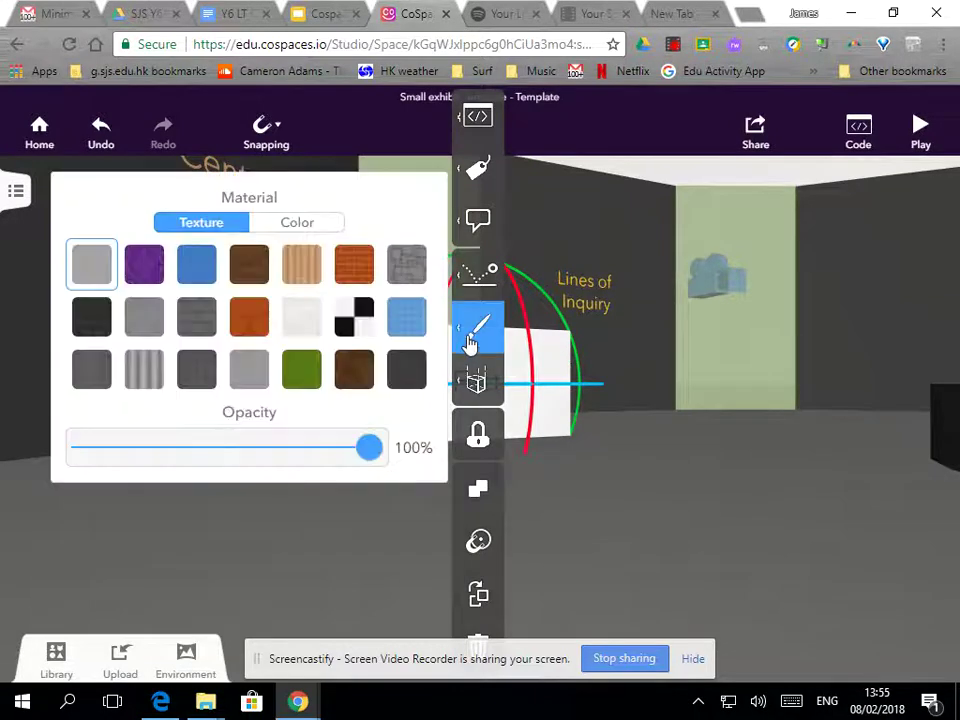
{"action": "left_click", "coordinate": [288, 224]}
{"action": "left_click", "coordinate": [191, 289]}
{"action": "left_click", "coordinate": [636, 491]}
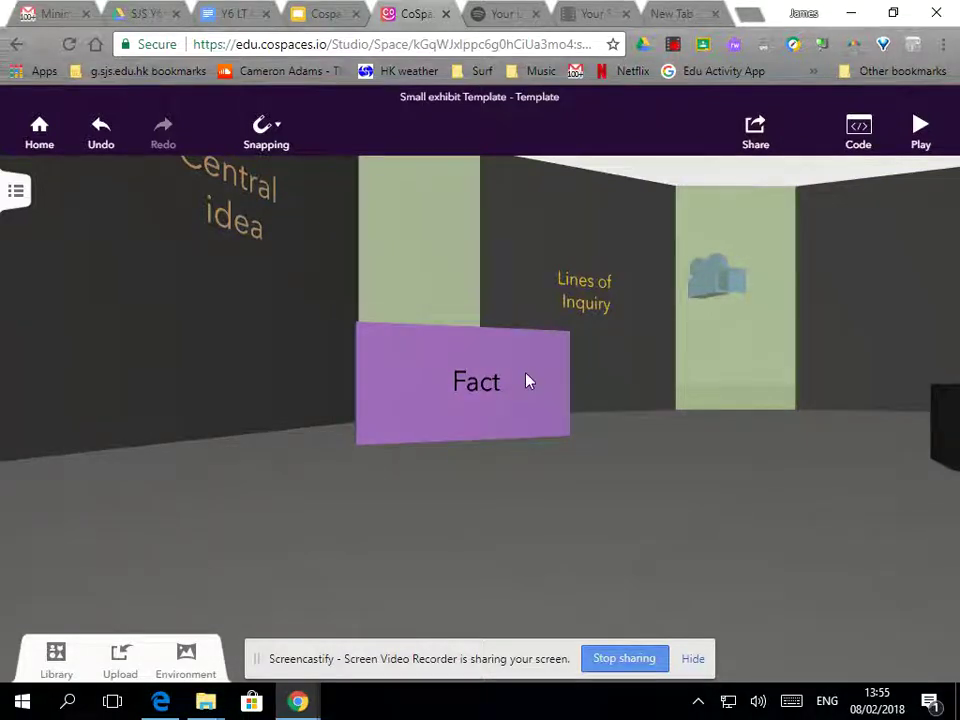
{"action": "left_click_drag", "start_coordinate": [630, 545], "coordinate": [707, 497]}
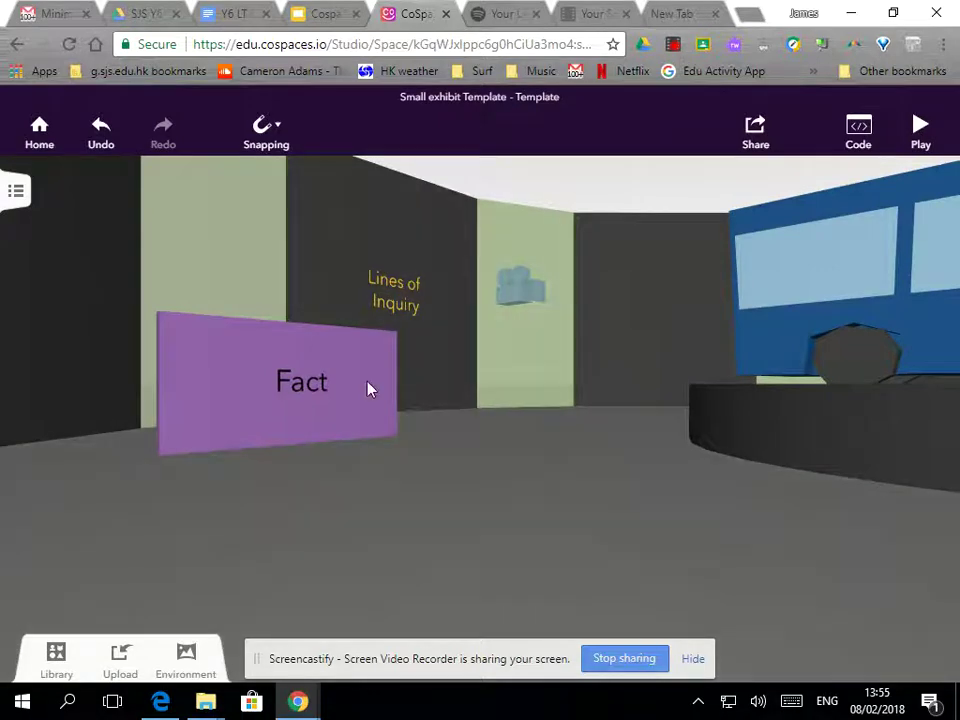
{"action": "left_click", "coordinate": [379, 381]}
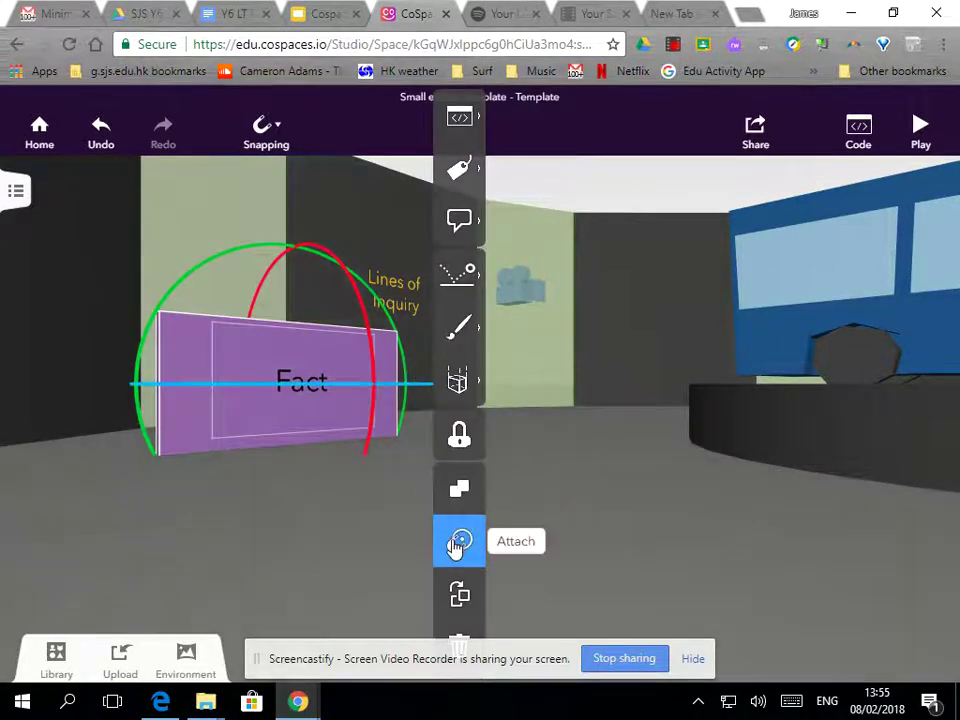
{"action": "left_click", "coordinate": [458, 541]}
{"action": "left_click", "coordinate": [665, 314]}
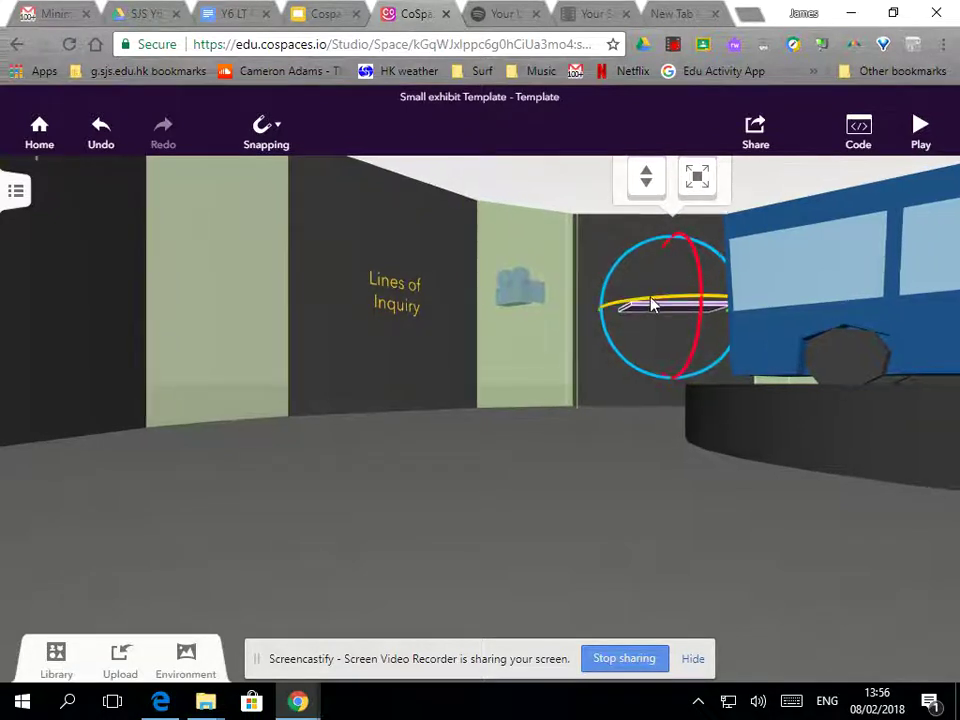
{"action": "left_click_drag", "start_coordinate": [698, 278], "coordinate": [578, 256]}
{"action": "left_click_drag", "start_coordinate": [609, 313], "coordinate": [714, 317]}
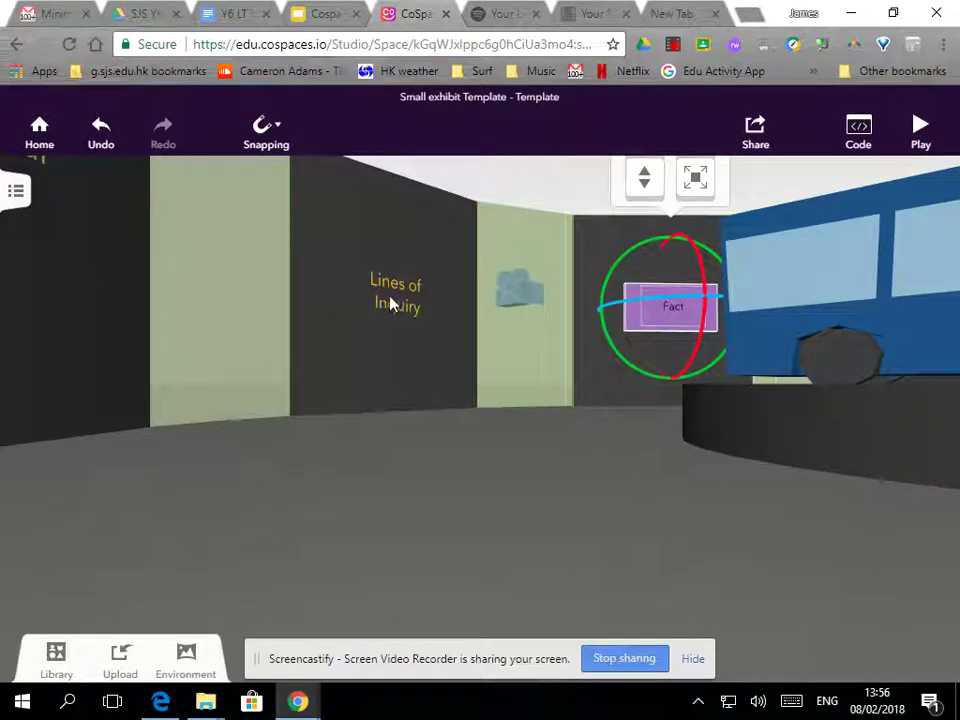
{"action": "left_click", "coordinate": [102, 134]}
{"action": "left_click", "coordinate": [102, 134]}
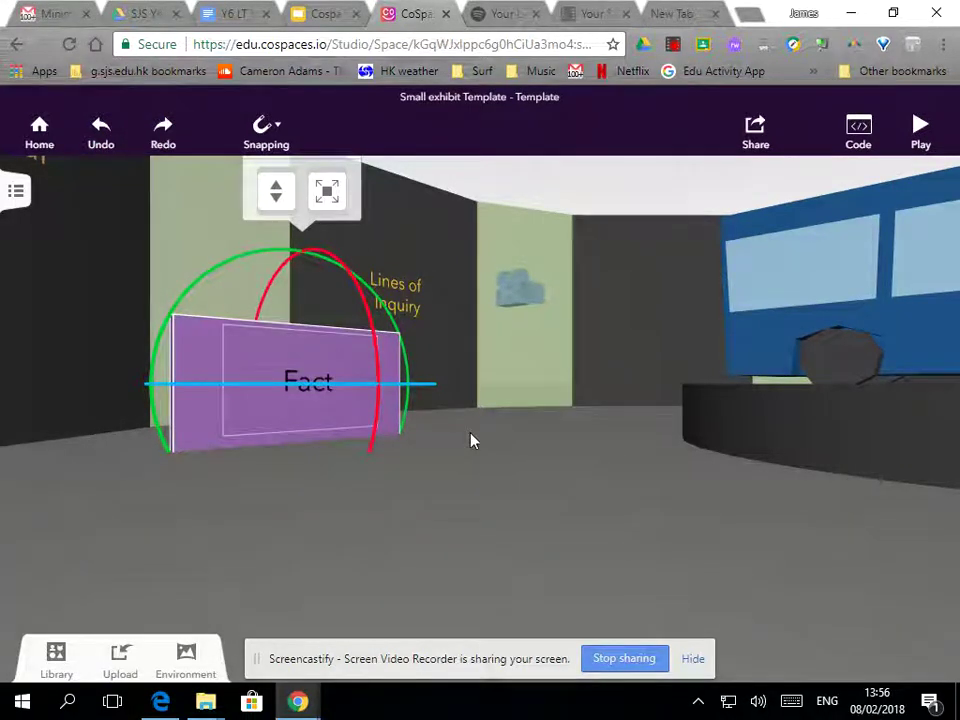
{"action": "left_click", "coordinate": [665, 46]}
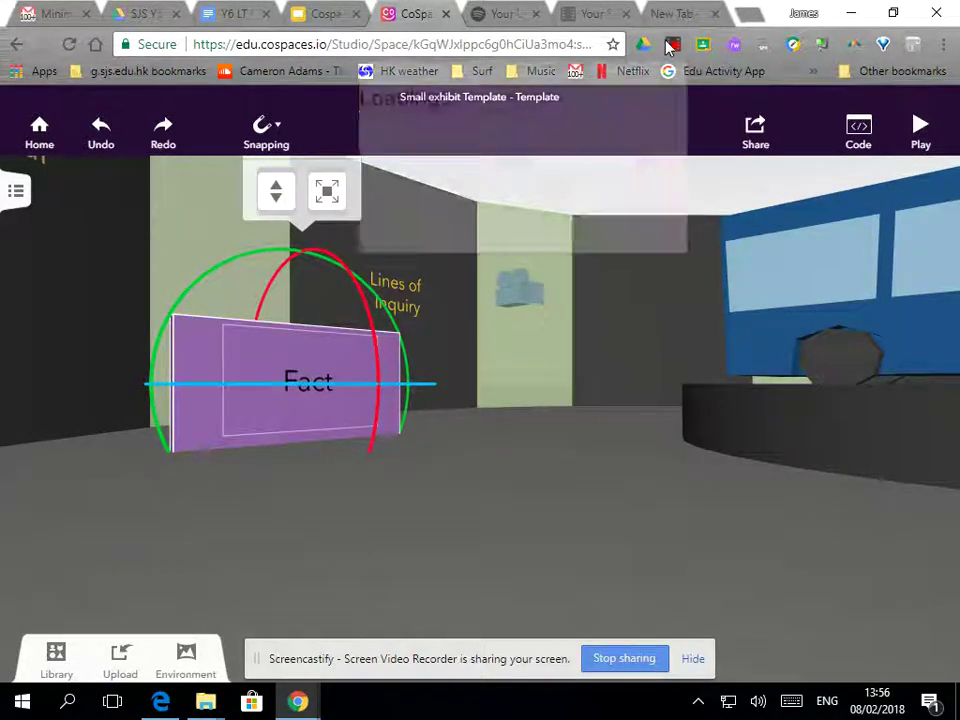